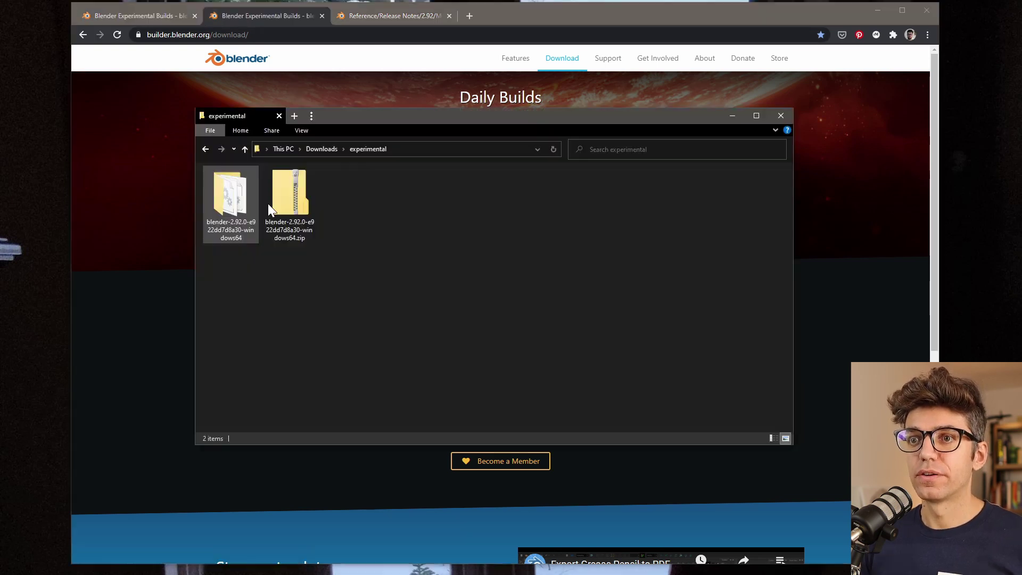
- Open the extracted Blender 2.92.0 Alpha build folder and launch blender.exe
left_click(296, 203)
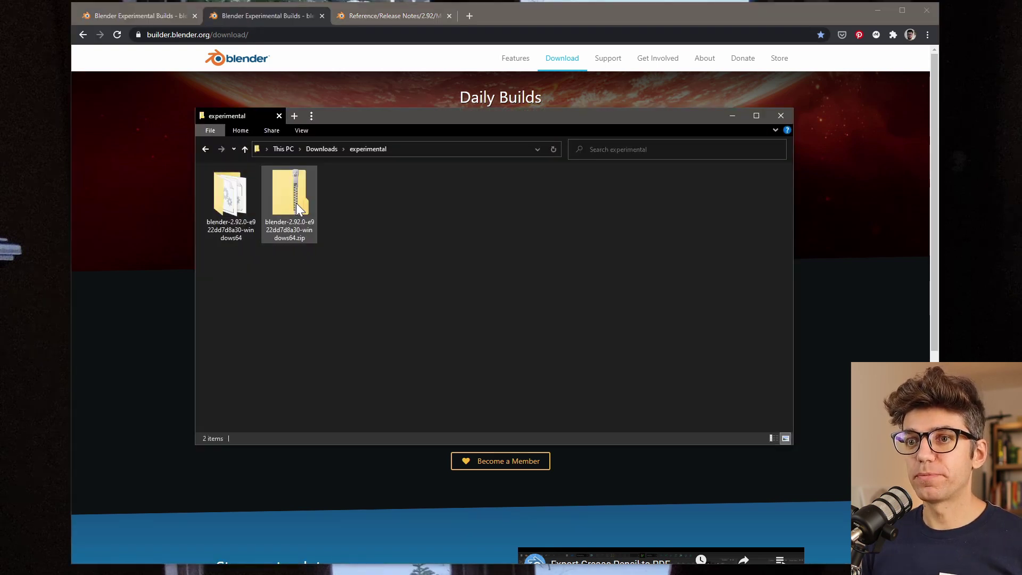
double_click(230, 196)
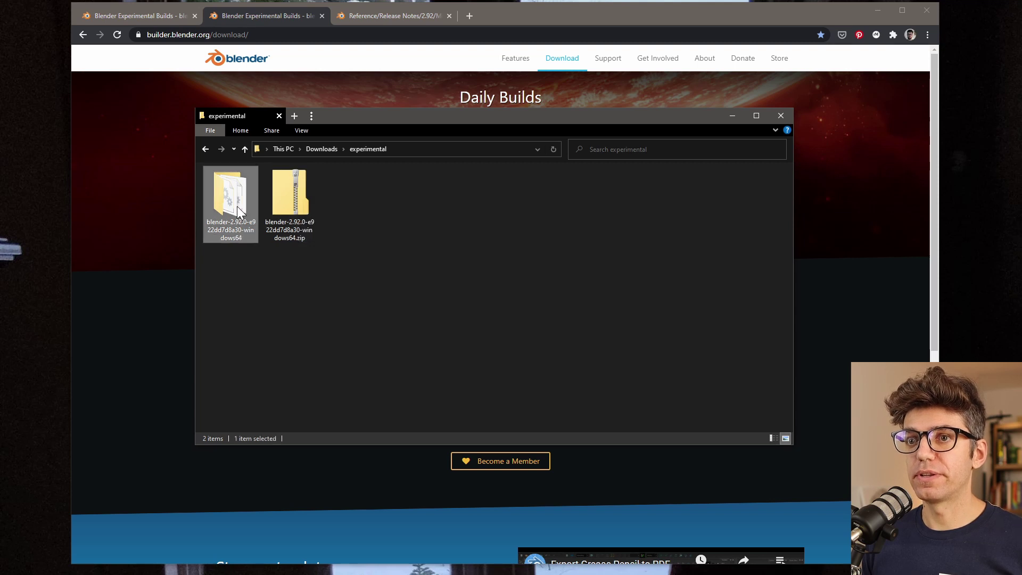
double_click(265, 262)
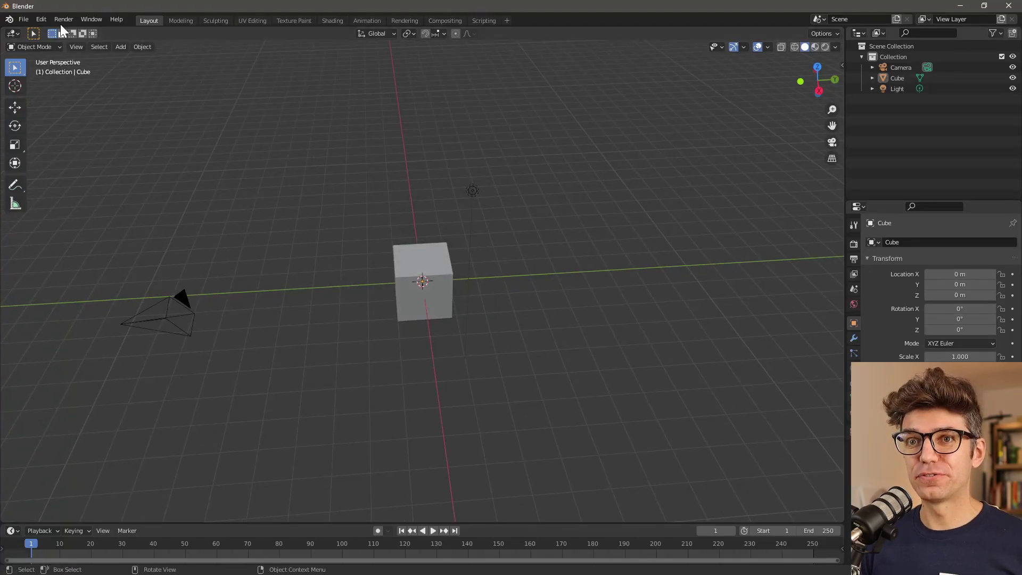
- In Preferences, enable Developer Extras, then turn on the experimental Add Object Tool
left_click(41, 20)
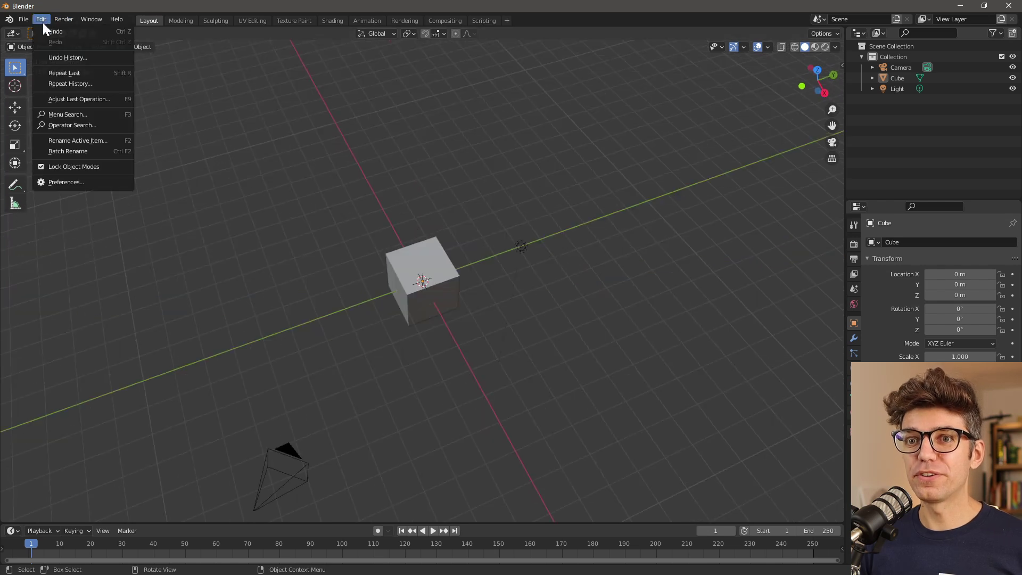
left_click(82, 183)
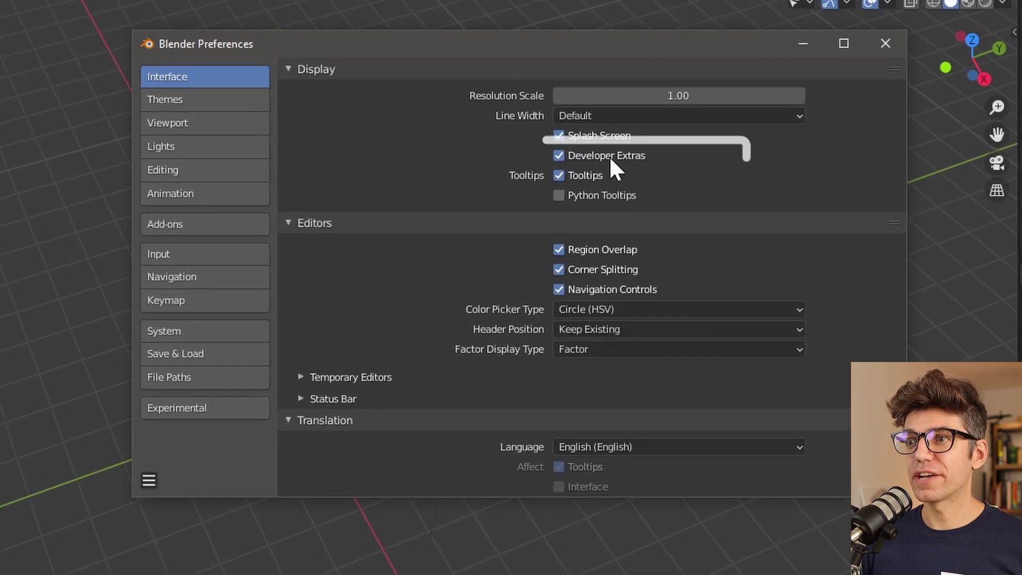
left_click(566, 156)
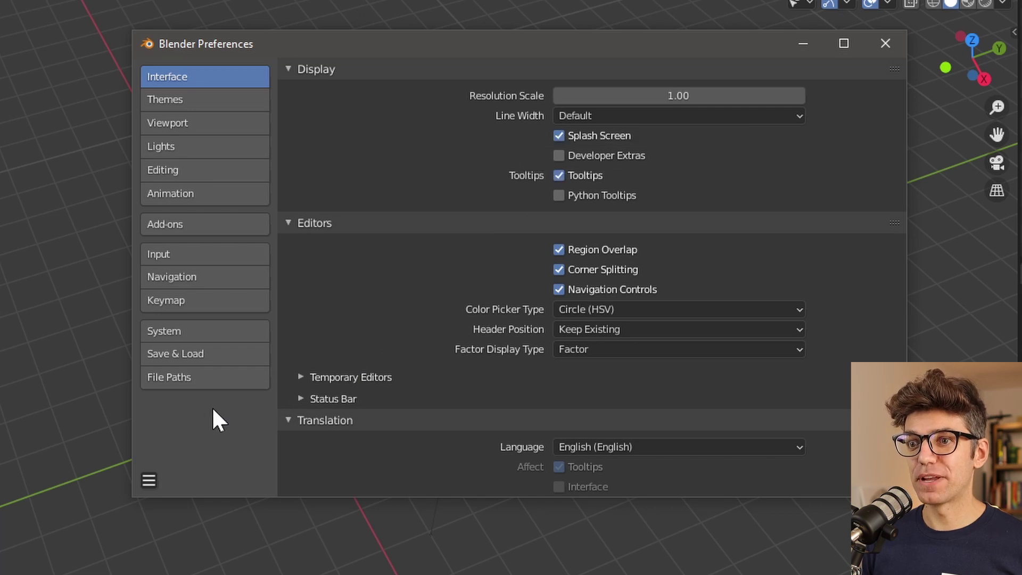
left_click(560, 155)
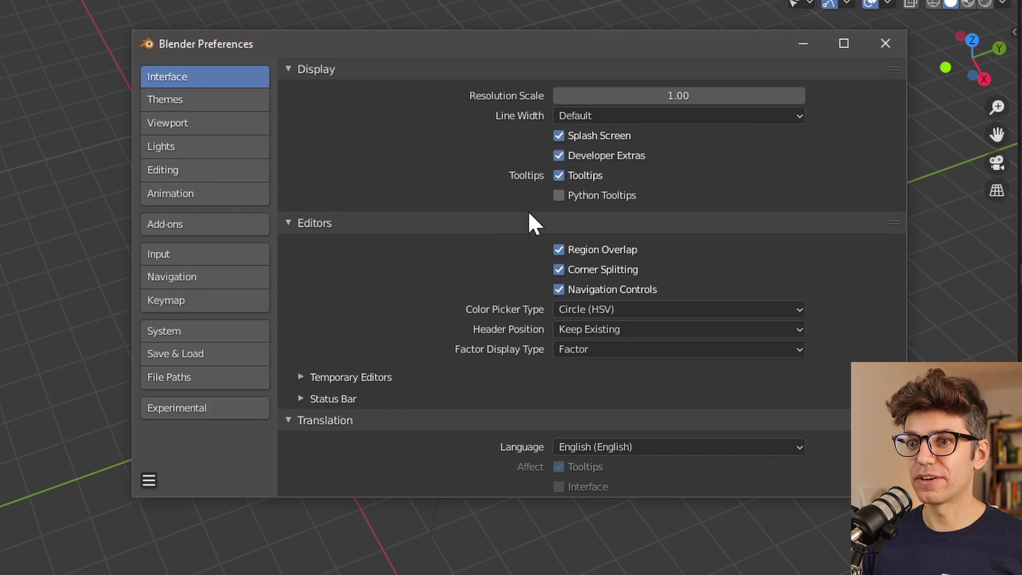
left_click(206, 411)
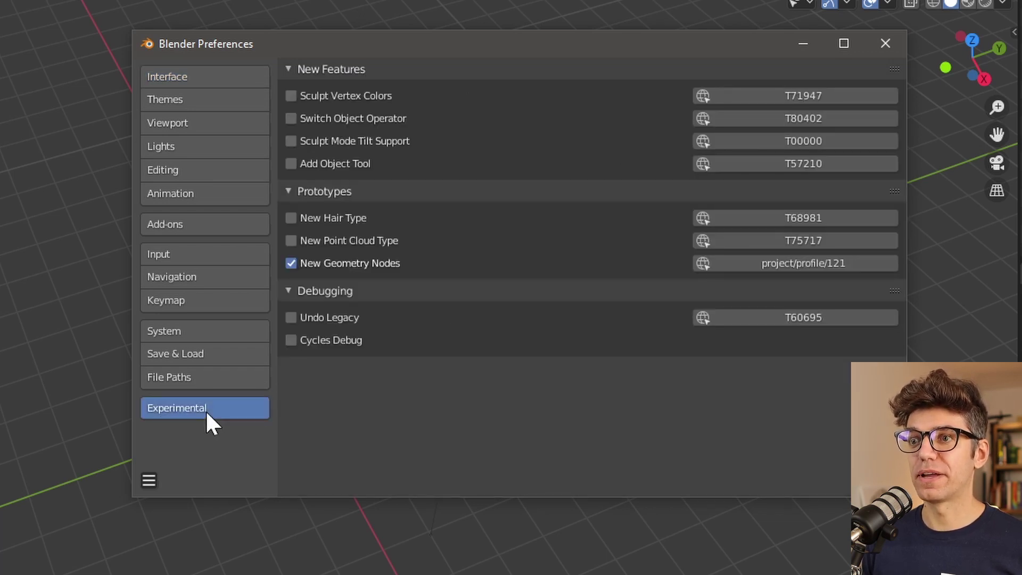
left_click(290, 164)
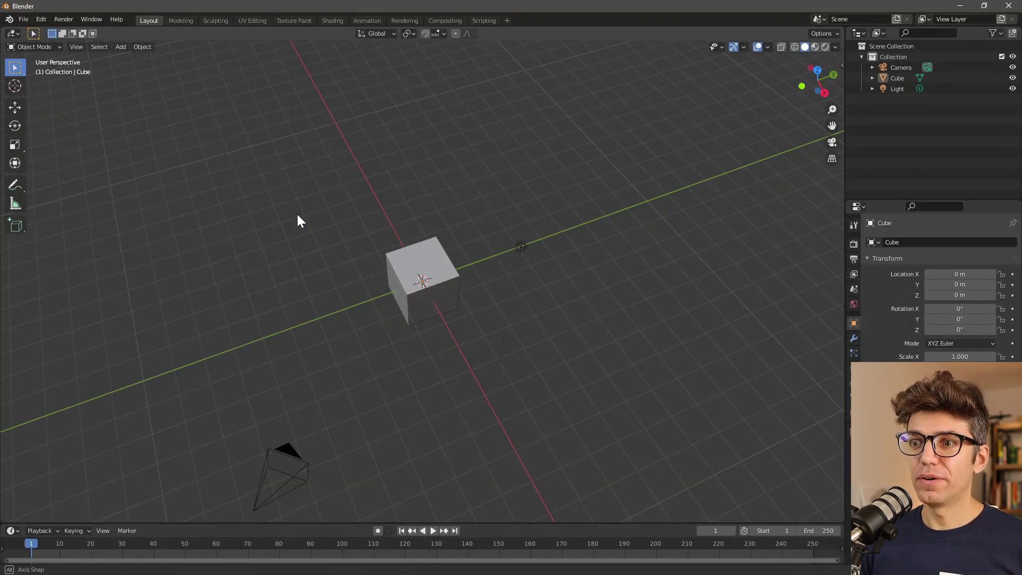
- Draw a second box, Cube.001, beside the default cube with the Add Cube tool
middle_click_drag(290, 197, 370, 217)
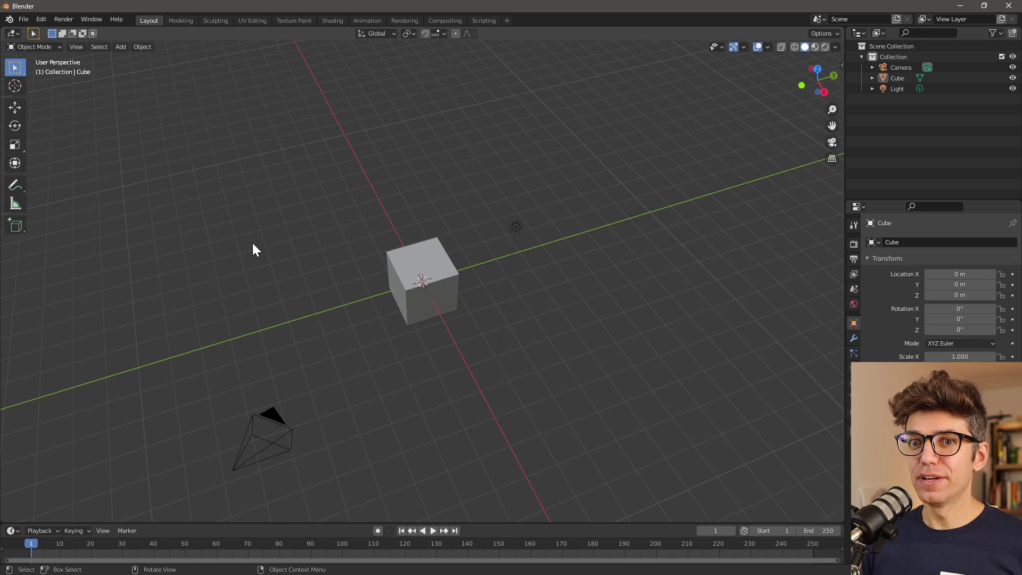
left_click(22, 223)
left_click(21, 222)
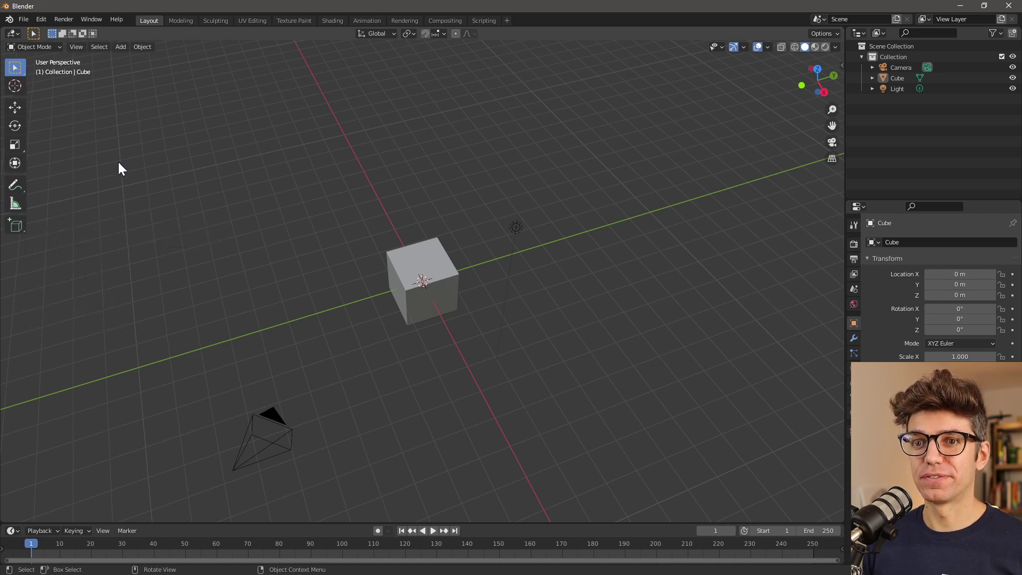
left_click_drag(328, 244, 208, 359)
left_click(206, 256)
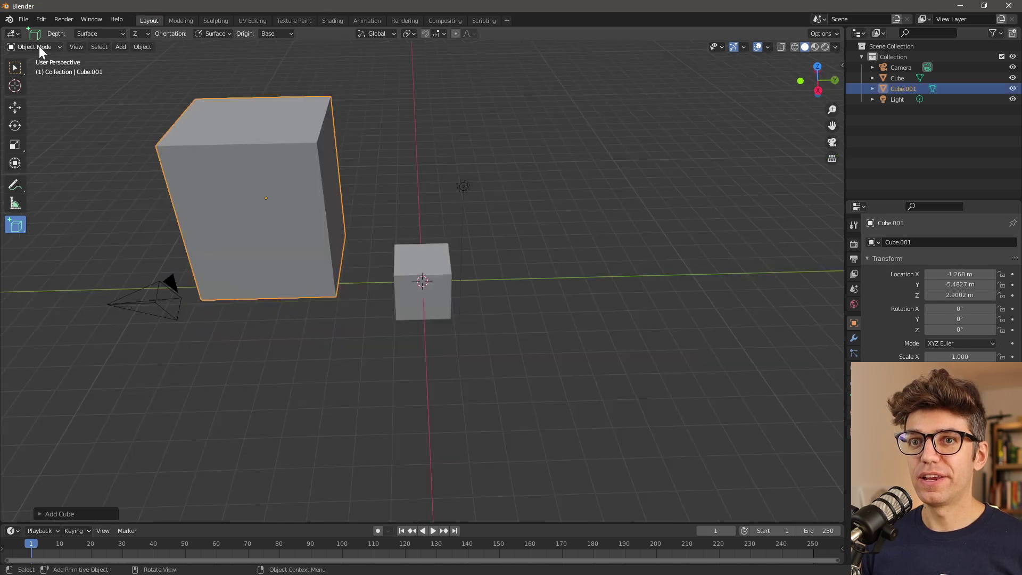
- In Edit Mode, slide Cube.001's top edges inward to taper it
left_click(37, 48)
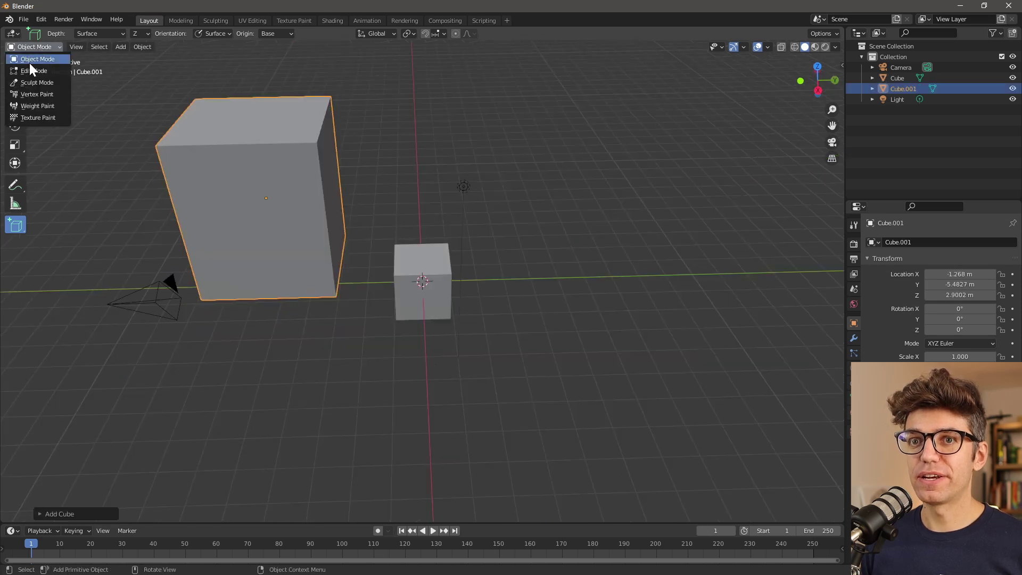
key("Tab")
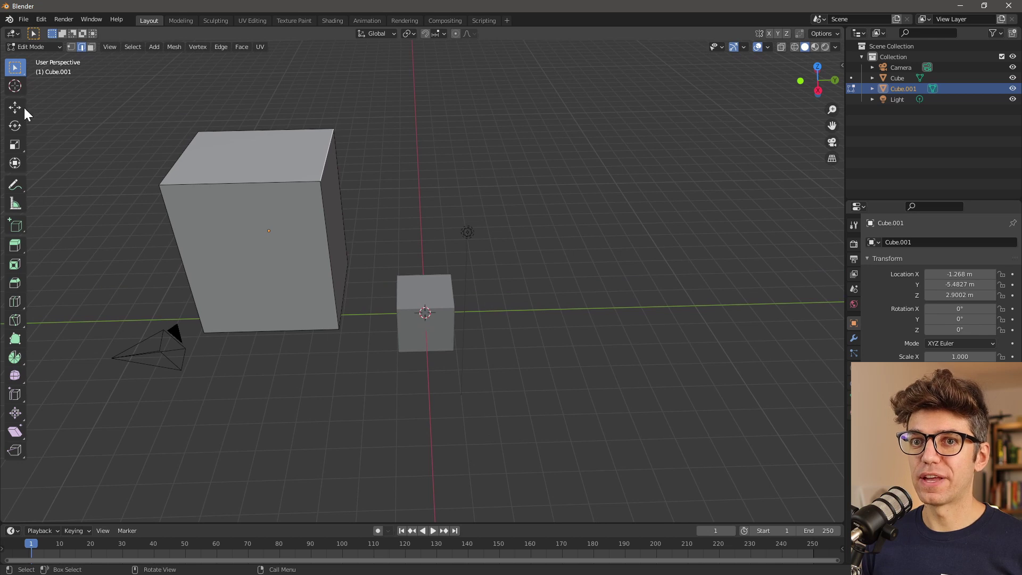
left_click(24, 109)
left_click_drag(370, 153, 323, 145)
left_click(245, 163)
middle_click_drag(245, 162, 193, 182)
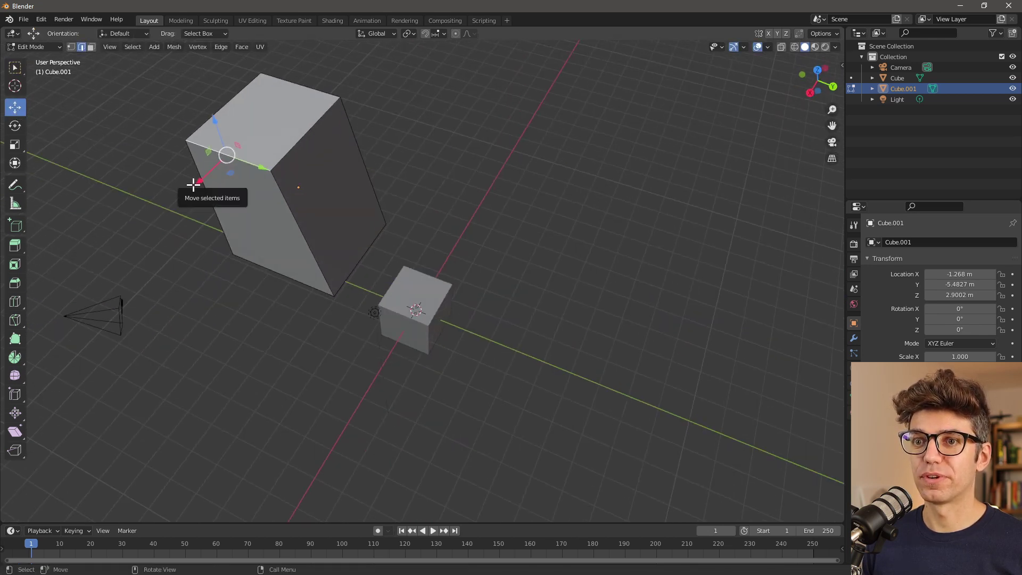
left_click_drag(194, 183, 245, 105)
middle_click_drag(245, 104, 245, 156)
left_click_drag(248, 160, 269, 167)
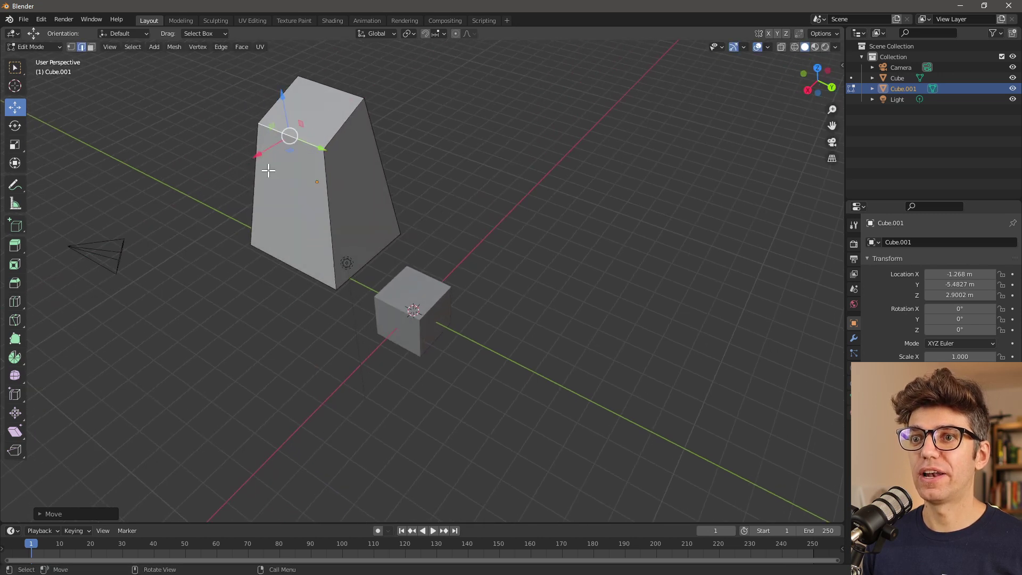
middle_click_drag(270, 167, 325, 250)
- Back in Object Mode, draw Cube.002 on the block's side face and Cube.003 on its top
left_click(18, 47)
left_click(25, 61)
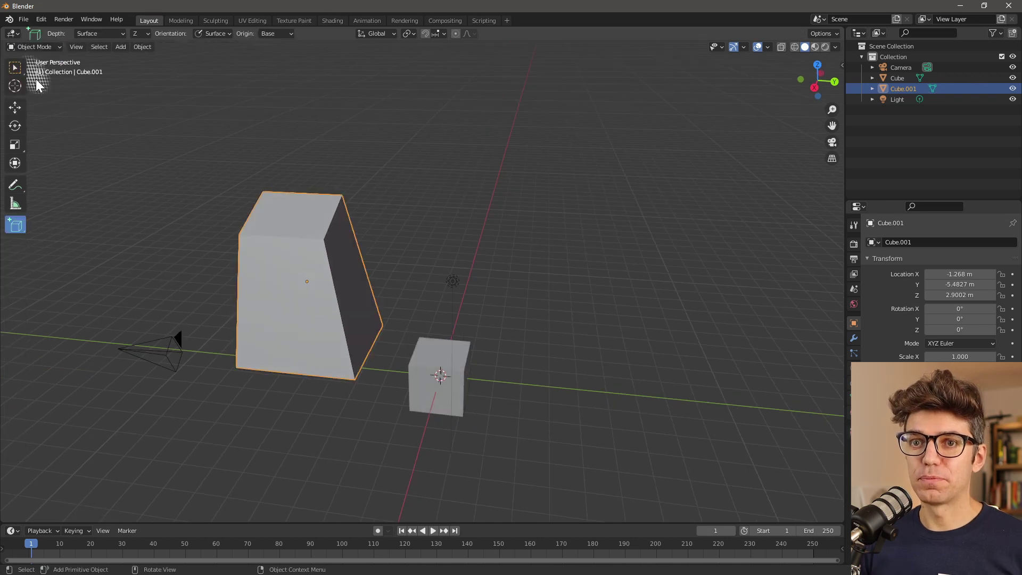
middle_click_drag(273, 233, 247, 238)
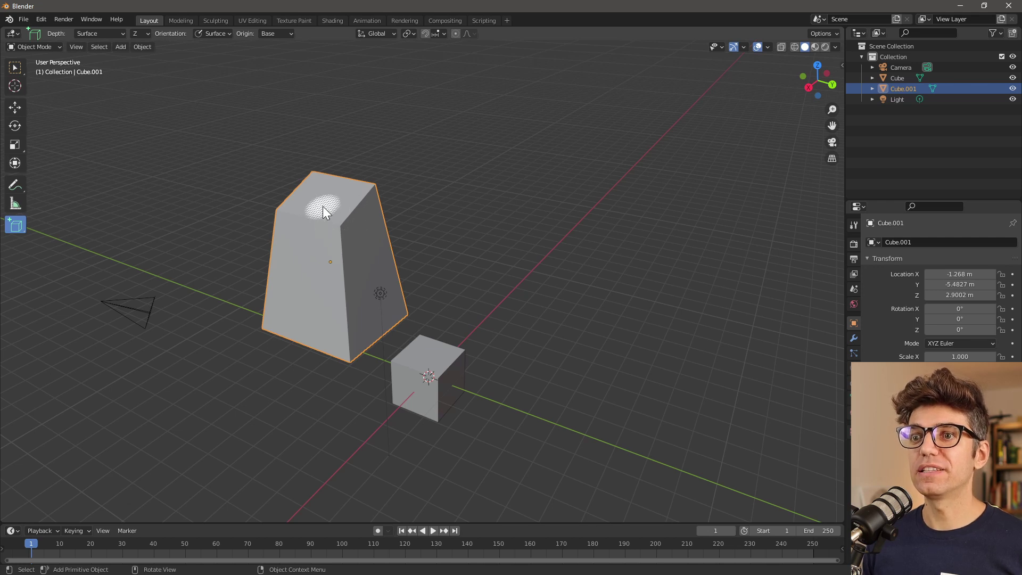
scroll(310, 244, "up", 1)
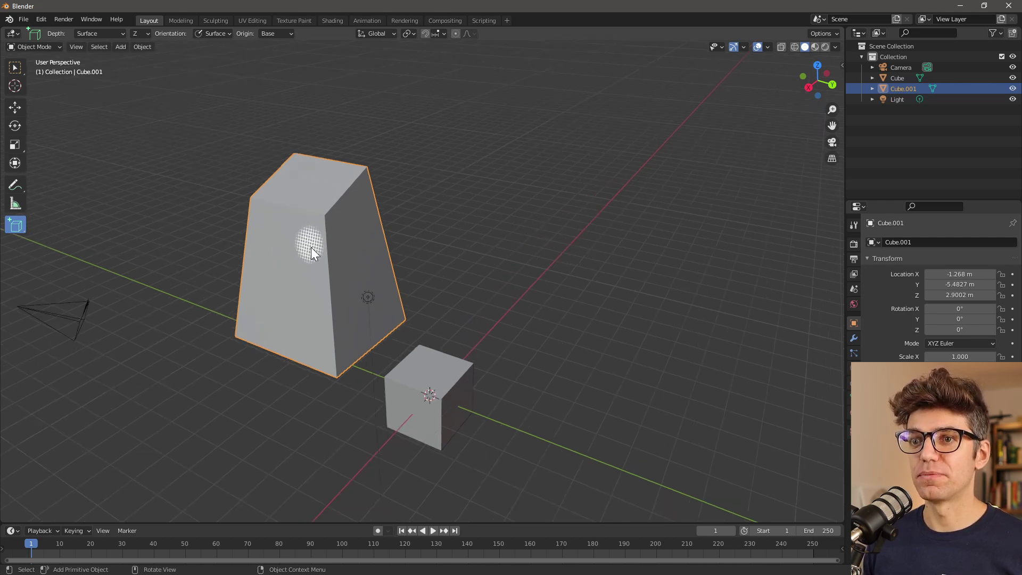
left_click_drag(315, 237, 248, 299)
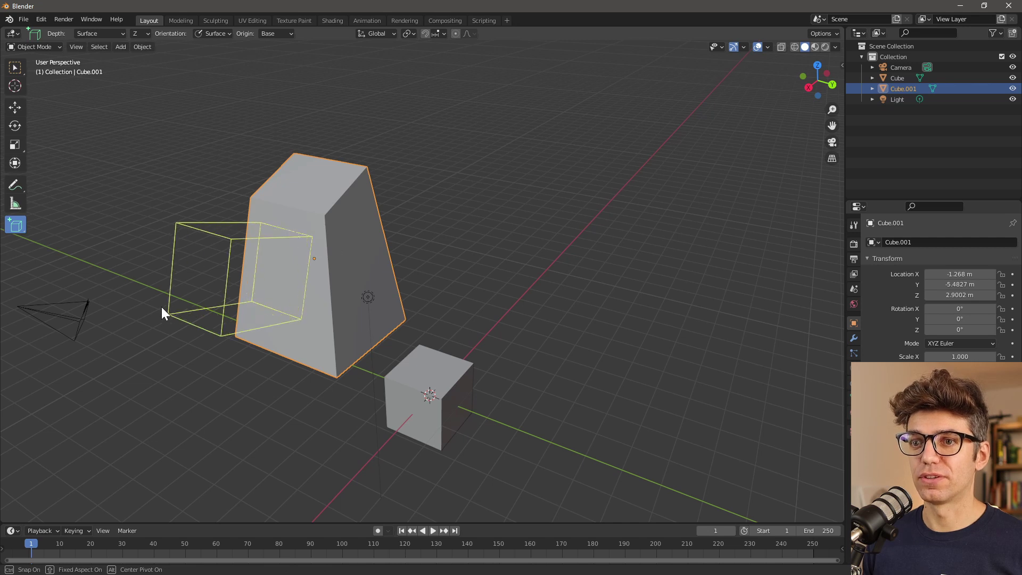
left_click(183, 280)
middle_click_drag(183, 280, 252, 177)
left_click_drag(265, 170, 266, 170)
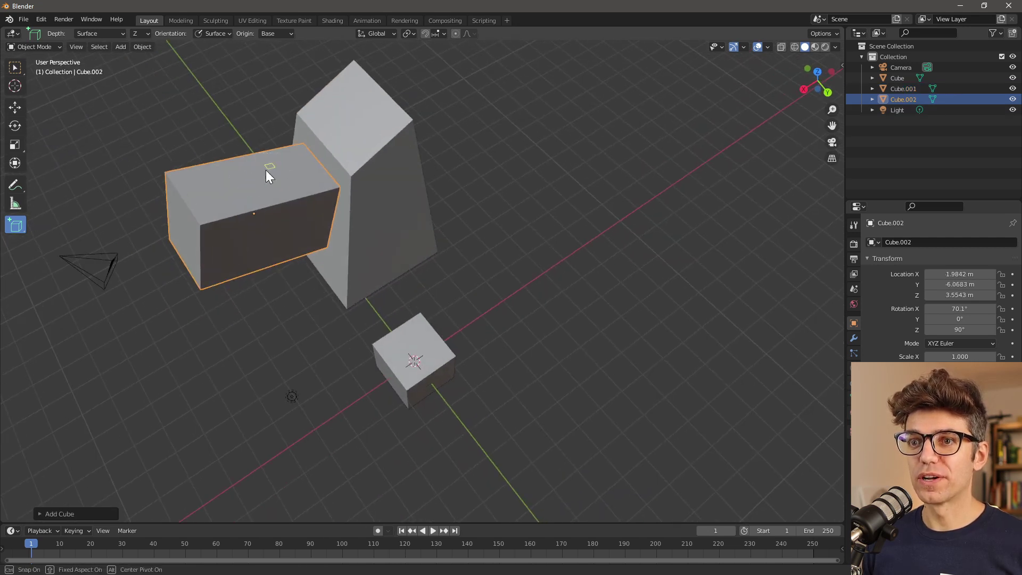
left_click(318, 120)
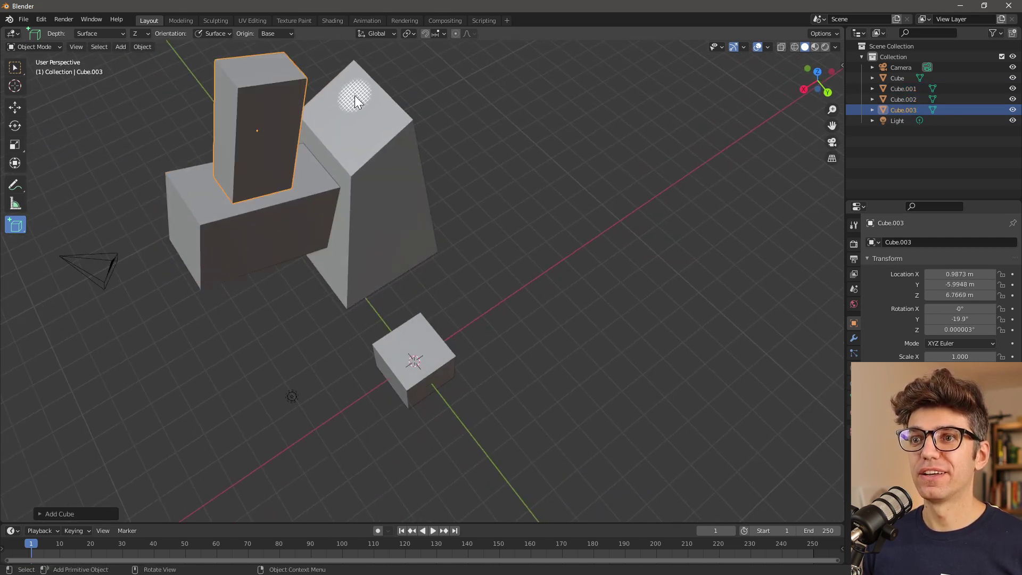
- Add the tall box Cube.004, Cube.005 on its face, and the long beam Cube.006
left_click_drag(354, 95, 346, 132)
left_click(275, 115)
middle_click_drag(275, 115, 394, 211)
left_click_drag(425, 209, 401, 267)
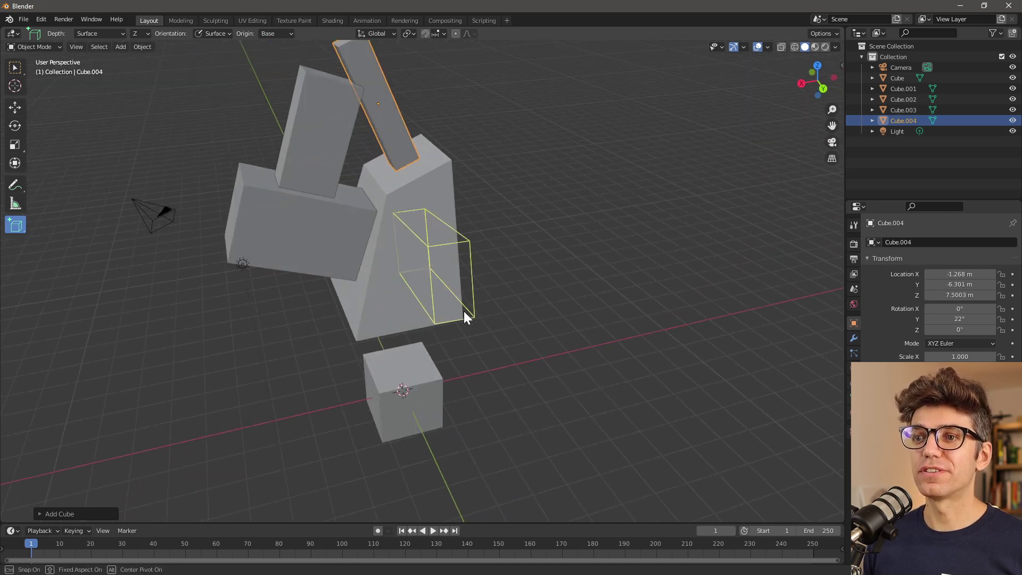
left_click(452, 308)
mouse_move(452, 308)
middle_mouse_down()
mouse_move(481, 277)
mouse_move(450, 273)
middle_mouse_up()
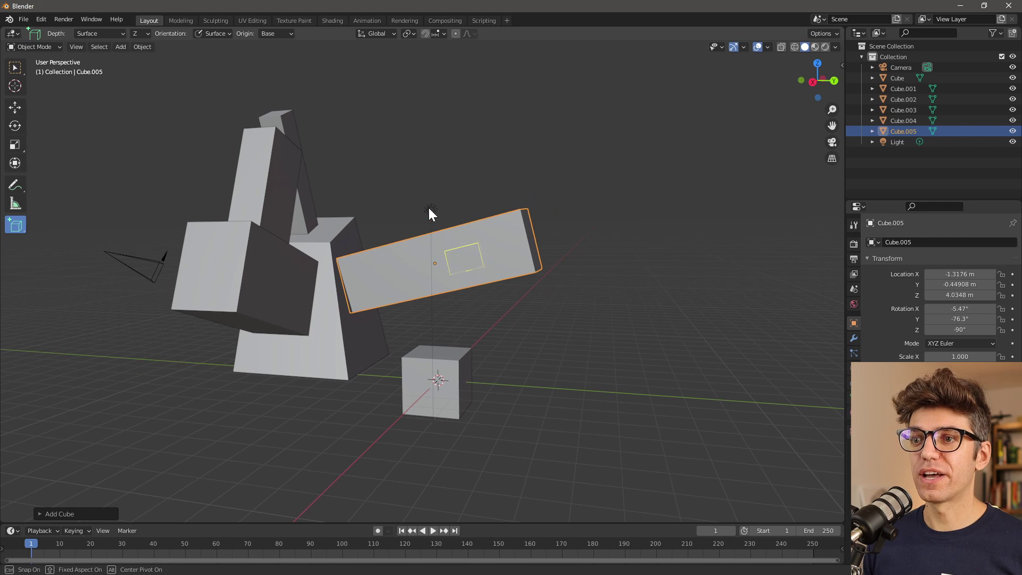
left_click(567, 204)
- Snap further boxes through Cube.009 onto the existing massing faces
middle_click_drag(532, 228, 480, 282)
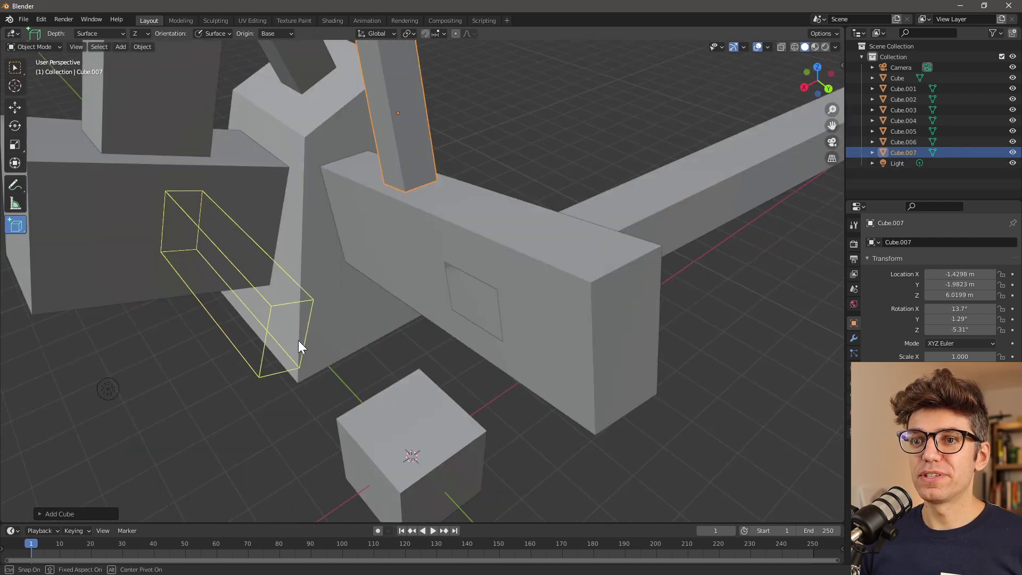
left_click(299, 341)
middle_click_drag(227, 301, 296, 327)
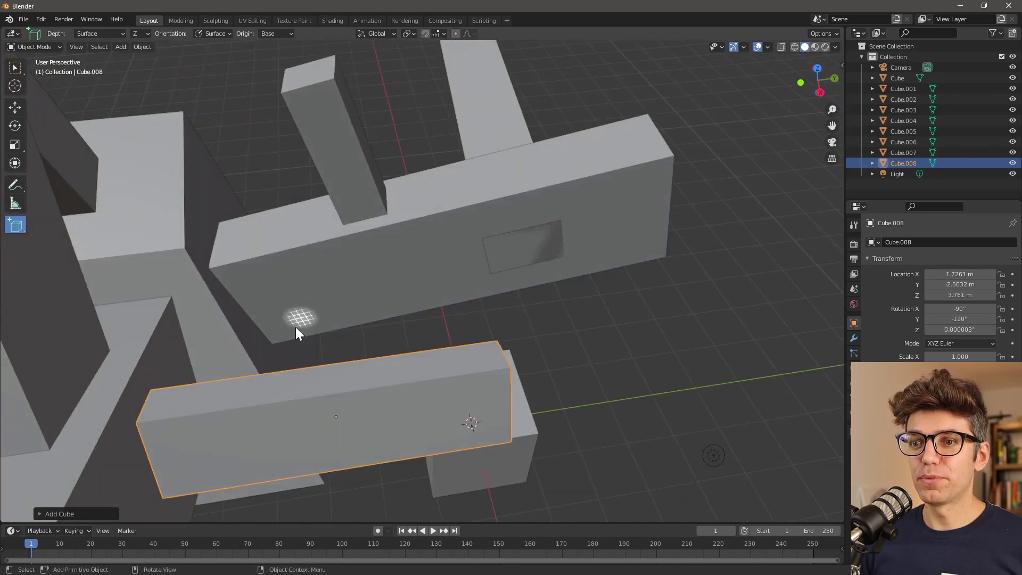
middle_click_drag(293, 376, 271, 331)
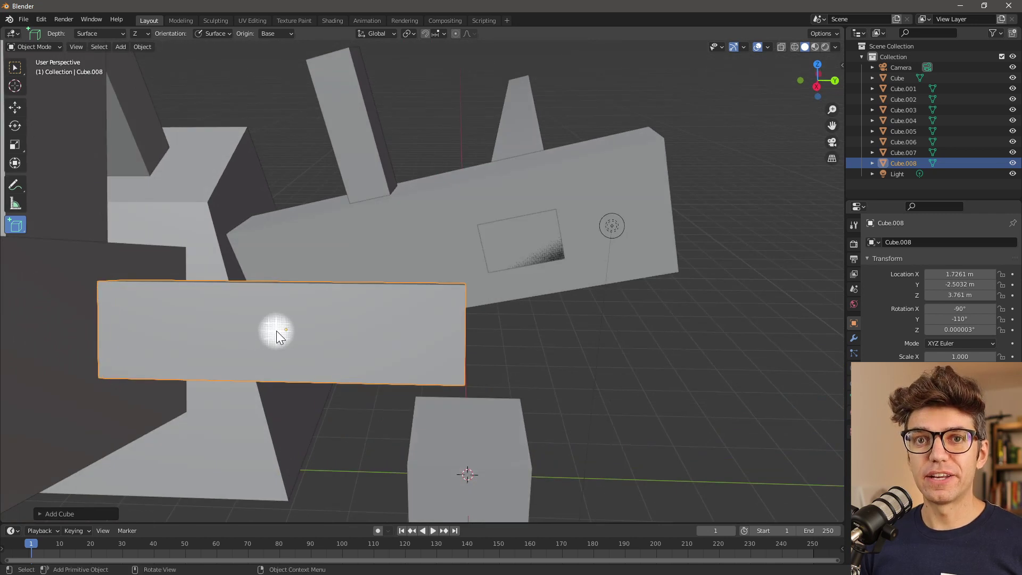
left_click_drag(324, 306, 223, 370)
left_click(152, 223)
middle_click_drag(152, 224, 187, 275)
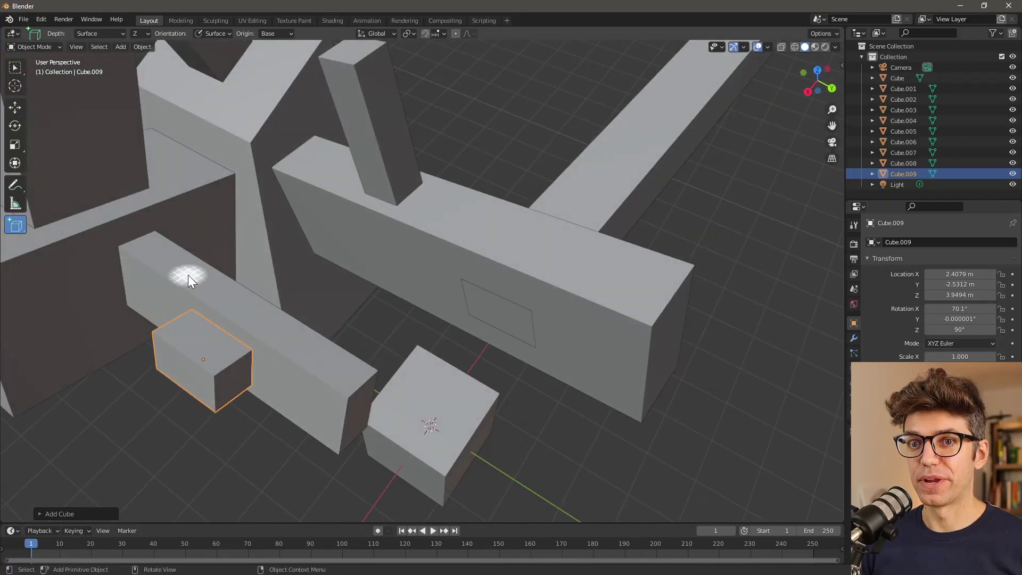
left_click_drag(15, 228, 27, 230)
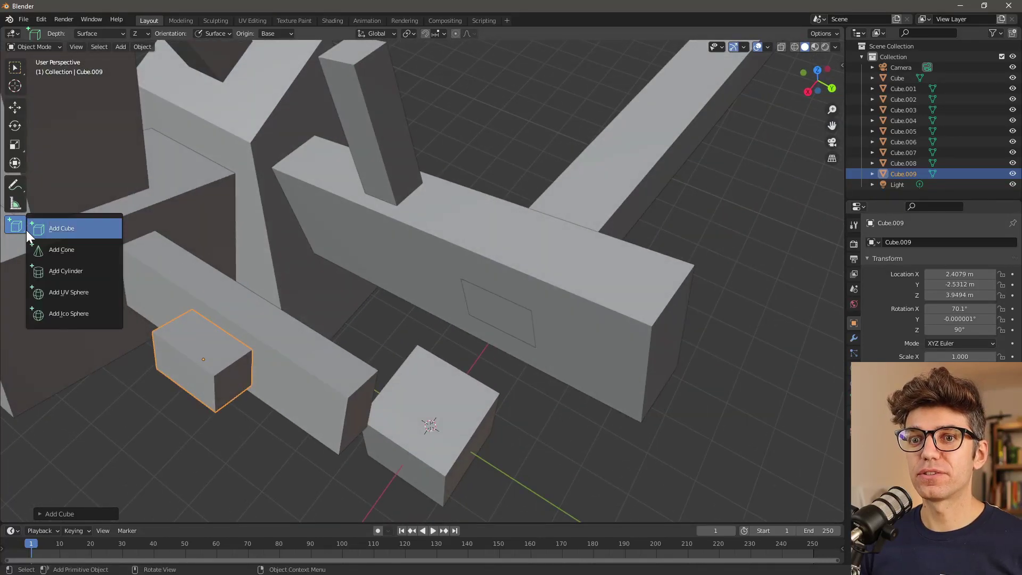
- With Add Cone, place one cone on the pillar face and another on top of the beam
left_click(64, 254)
middle_click_drag(64, 253, 344, 216)
scroll(389, 137, "up", 2)
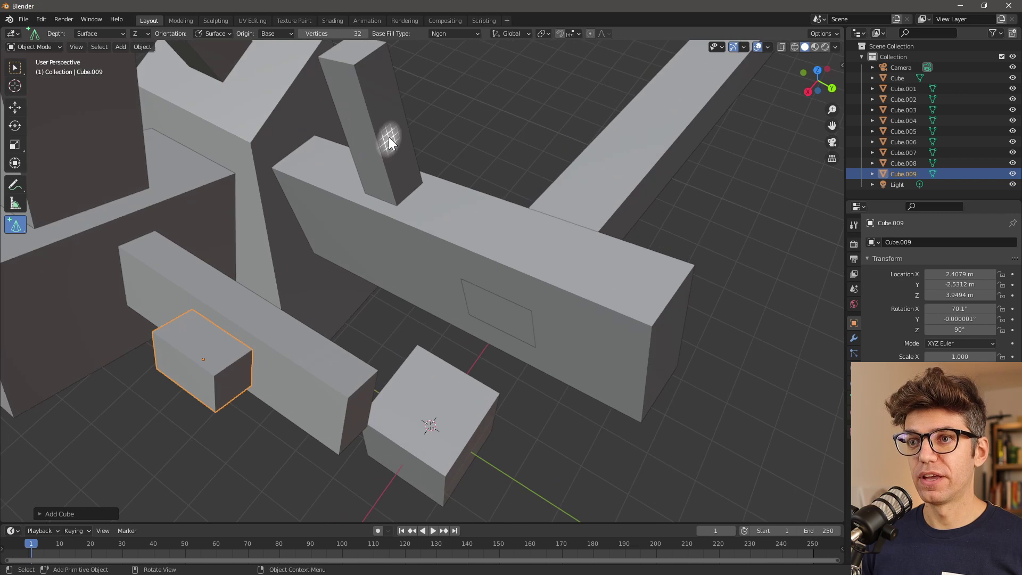
left_click_drag(354, 159, 273, 207)
left_click(391, 201)
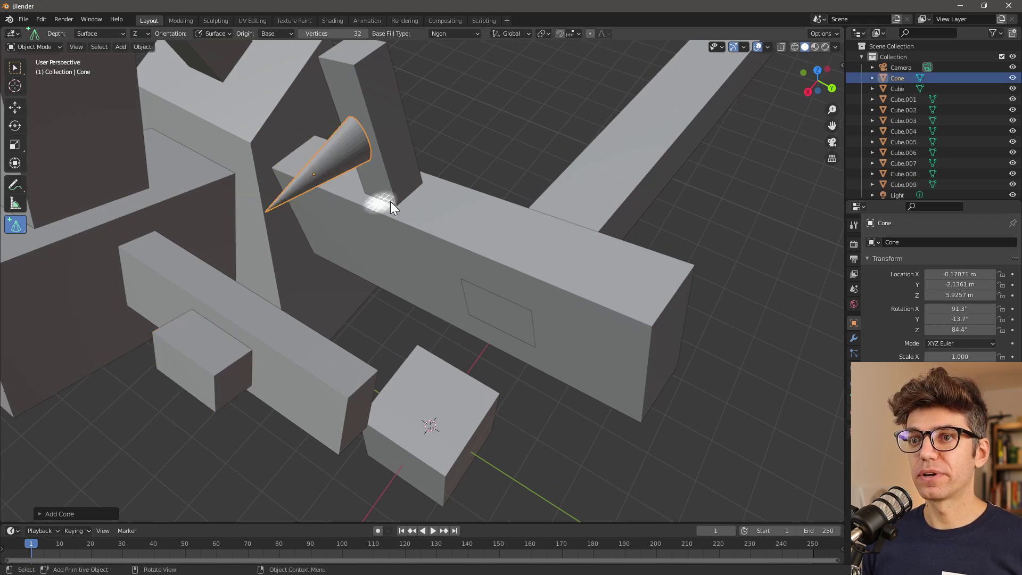
left_click_drag(497, 210, 539, 261)
left_click(536, 249)
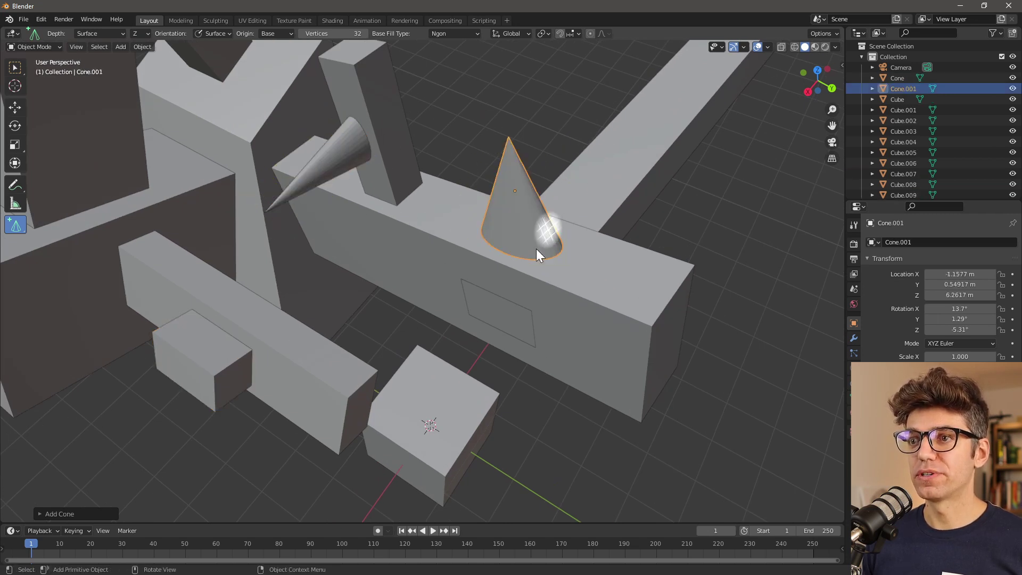
- Add the third and fourth cones on the beam, through Cone.003
left_click_drag(595, 325, 563, 375)
left_click(371, 397)
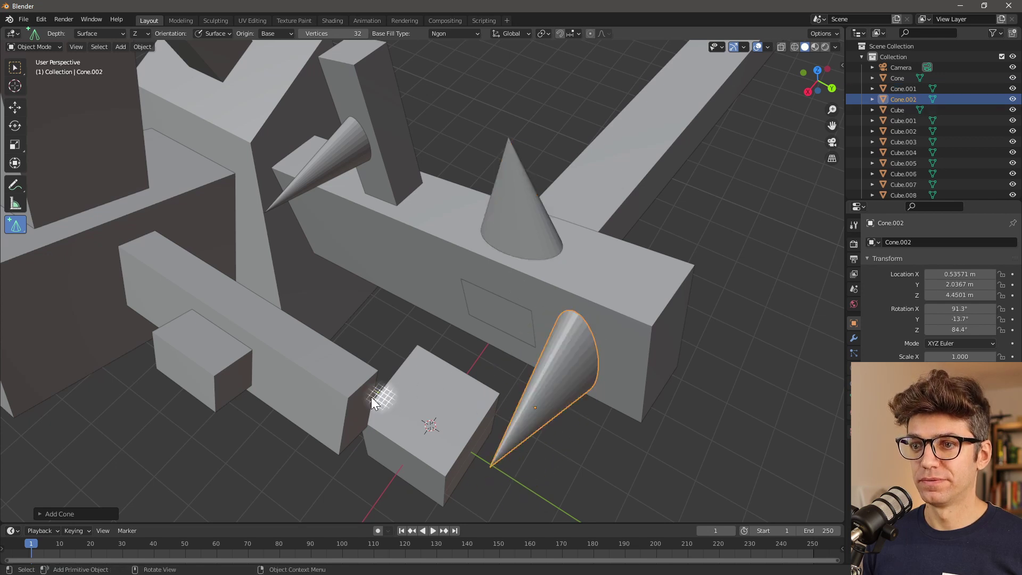
left_click_drag(307, 346, 315, 364)
left_click_drag(299, 324, 301, 325)
left_click(326, 228)
scroll(325, 229, "down", 5)
middle_click_drag(326, 229, 321, 260)
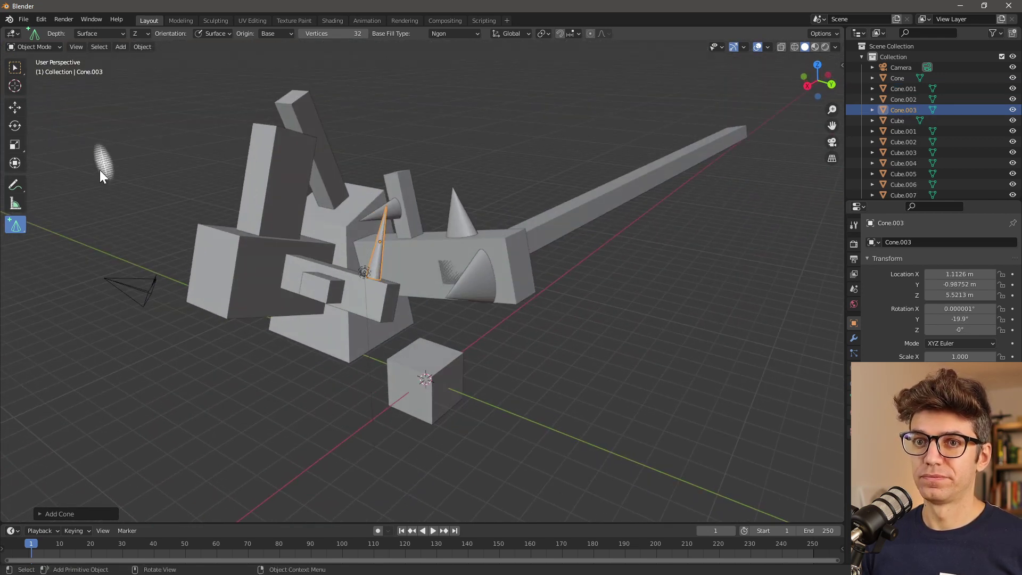
- Switch to Add Cylinder and start a cylinder base on the wall top
left_click_drag(18, 223, 48, 273)
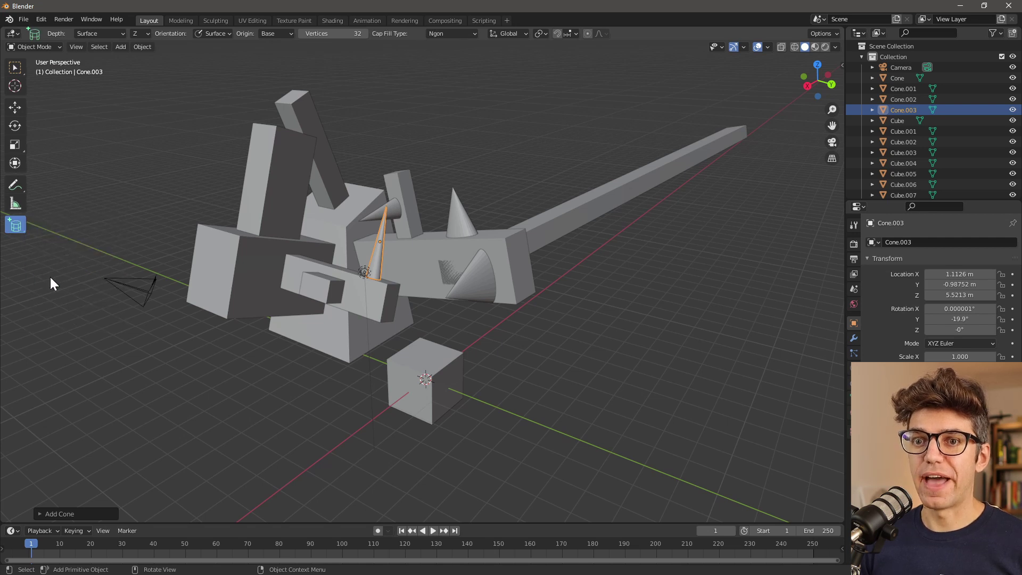
middle_click_drag(242, 225, 331, 170)
scroll(291, 103, "up", 5)
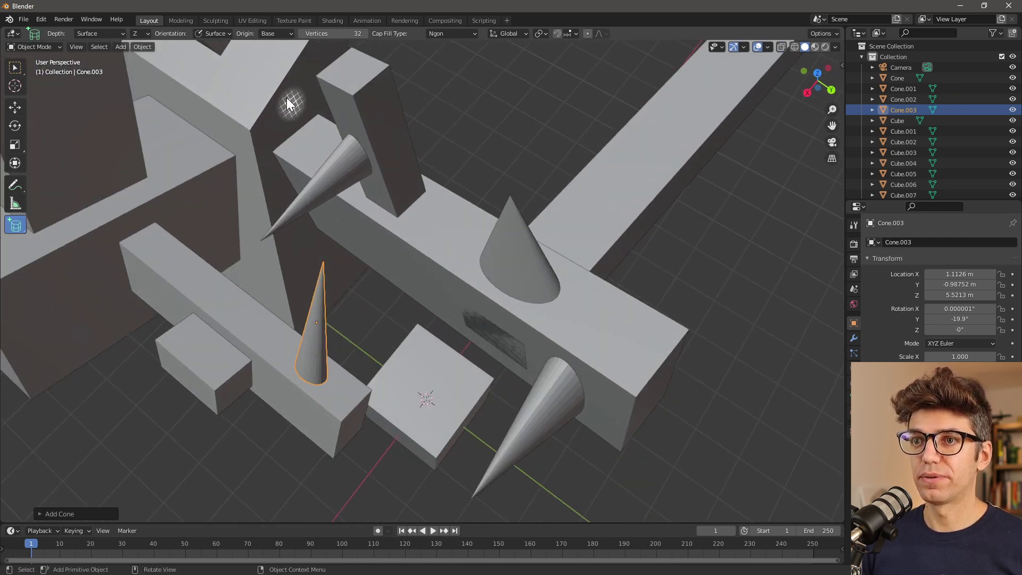
mouse_move(264, 54)
left_mouse_down()
mouse_move(245, 103)
mouse_move(258, 113)
mouse_move(265, 98)
mouse_move(241, 79)
mouse_move(261, 81)
left_mouse_up()
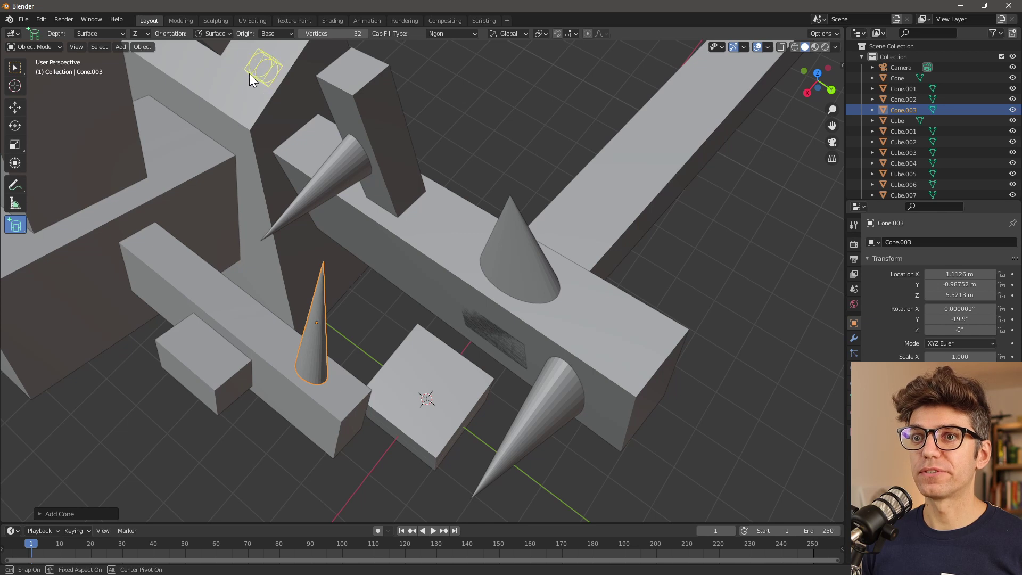
- Finish a cylinder on the wall top and add one protruding from the tall box's face
left_click_drag(177, 68, 181, 74)
scroll(241, 159, "down", 5)
scroll(300, 131, "up", 6)
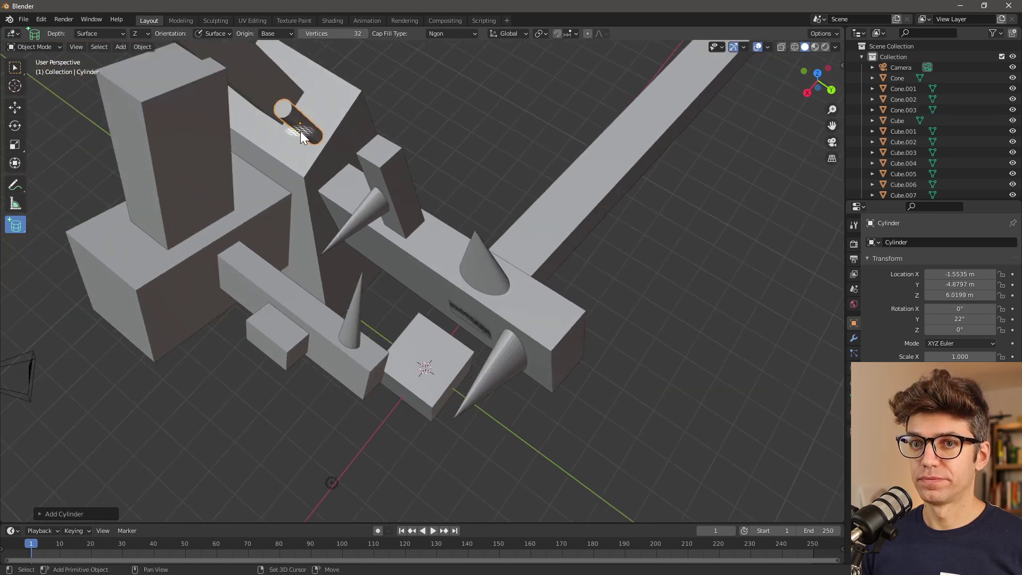
left_click_drag(184, 200, 186, 235)
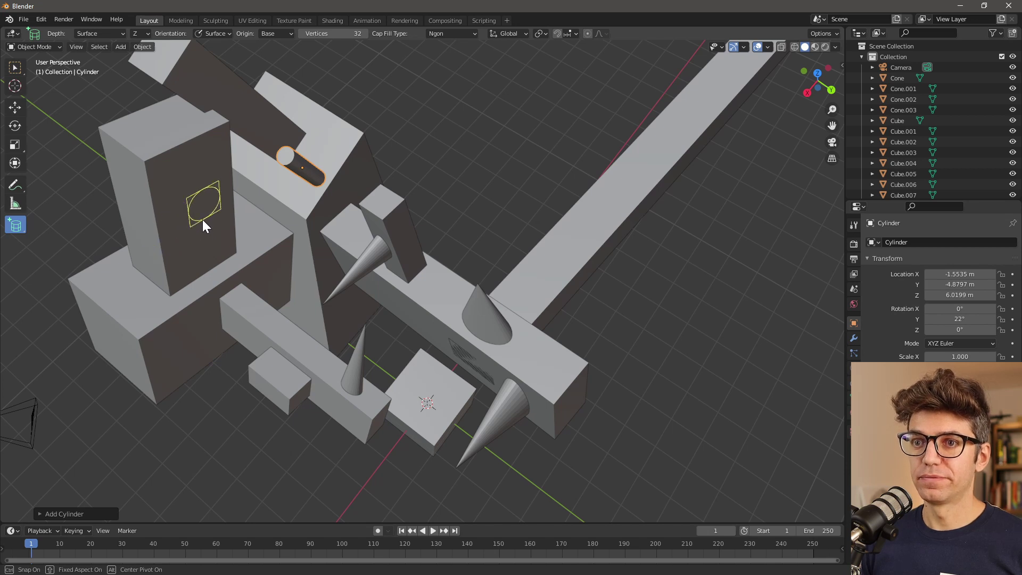
left_click(279, 263)
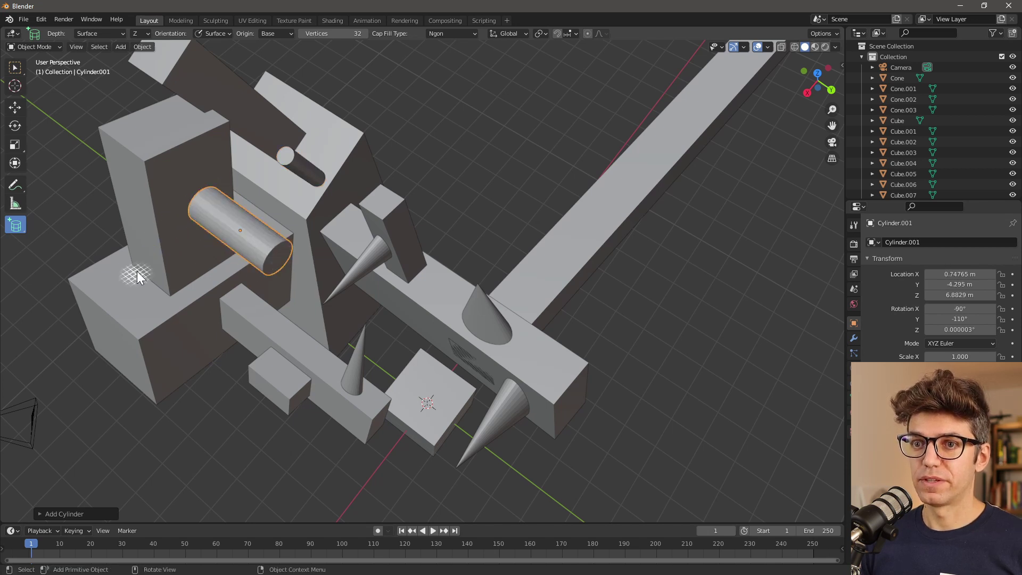
- Add another cylinder and a long thin rod, reaching Cylinder.004
middle_click_drag(137, 270, 166, 234)
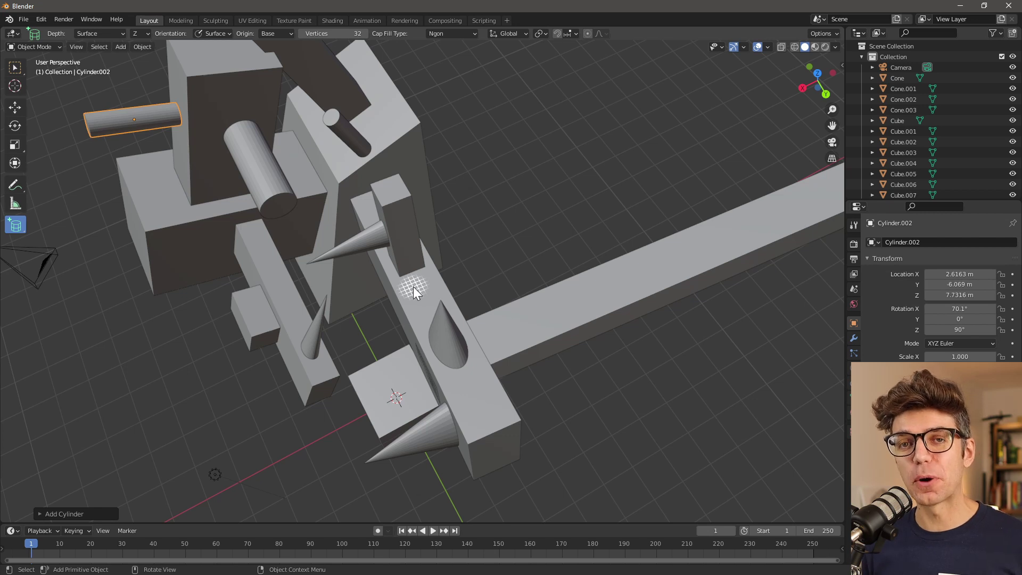
left_click(413, 287)
middle_click_drag(413, 287, 186, 239)
left_click_drag(192, 268, 181, 280)
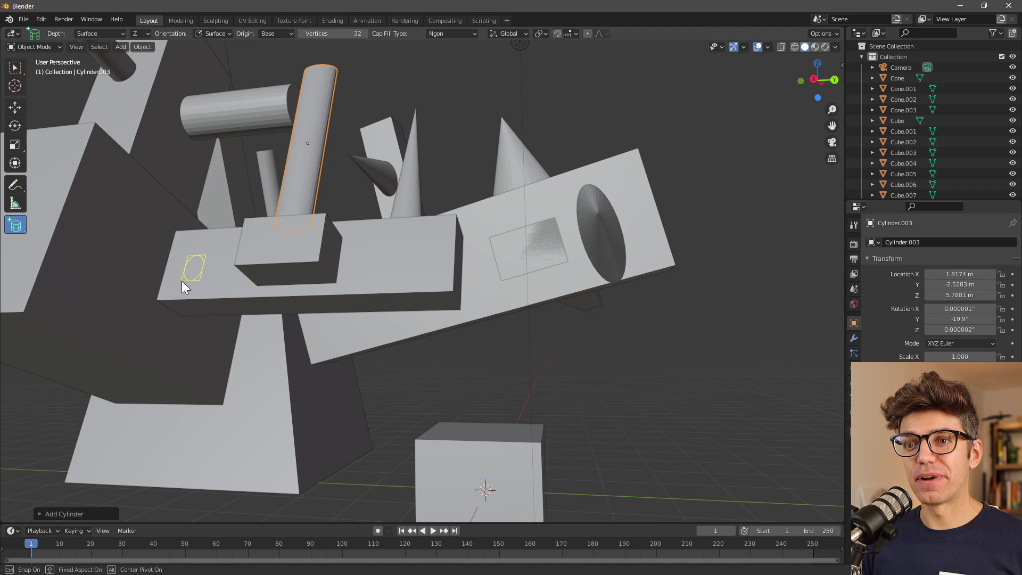
left_click(136, 183)
middle_click_drag(226, 254, 267, 296)
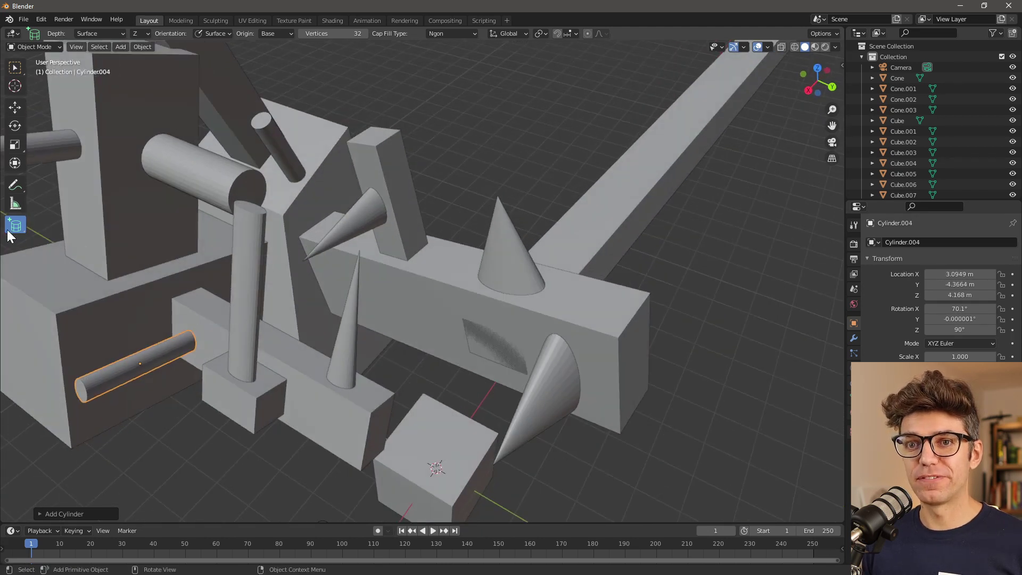
- Switch to Add UV Sphere and place a sphere on the cube face
left_click_drag(17, 229, 27, 228)
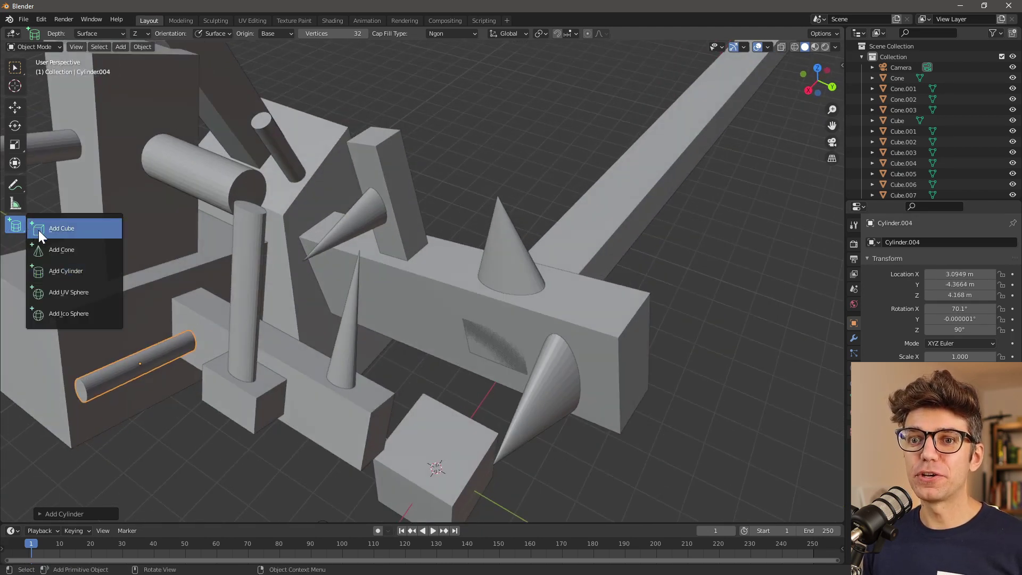
left_click(76, 298)
middle_click_drag(397, 232, 384, 198)
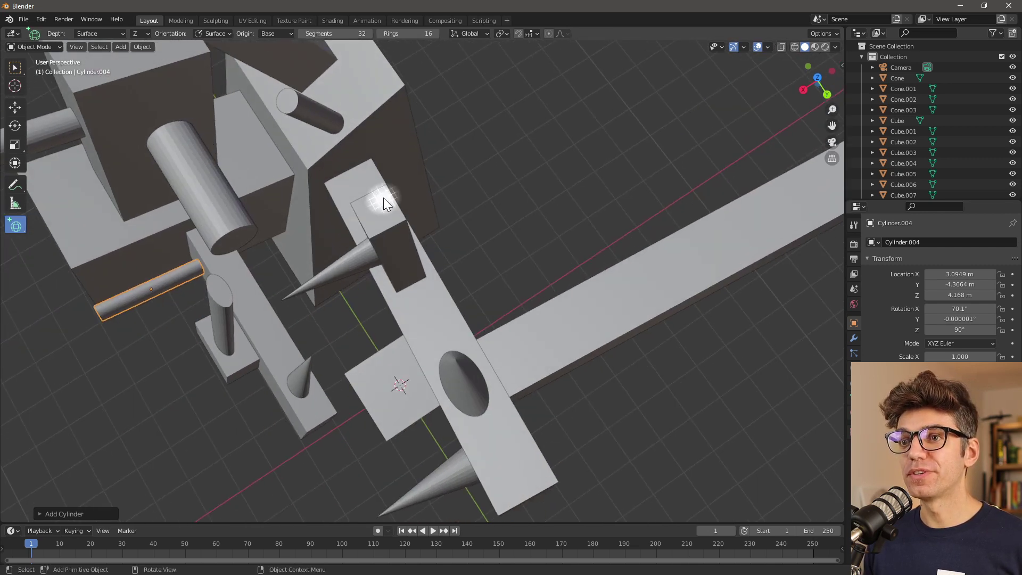
middle_click_drag(201, 162, 229, 224)
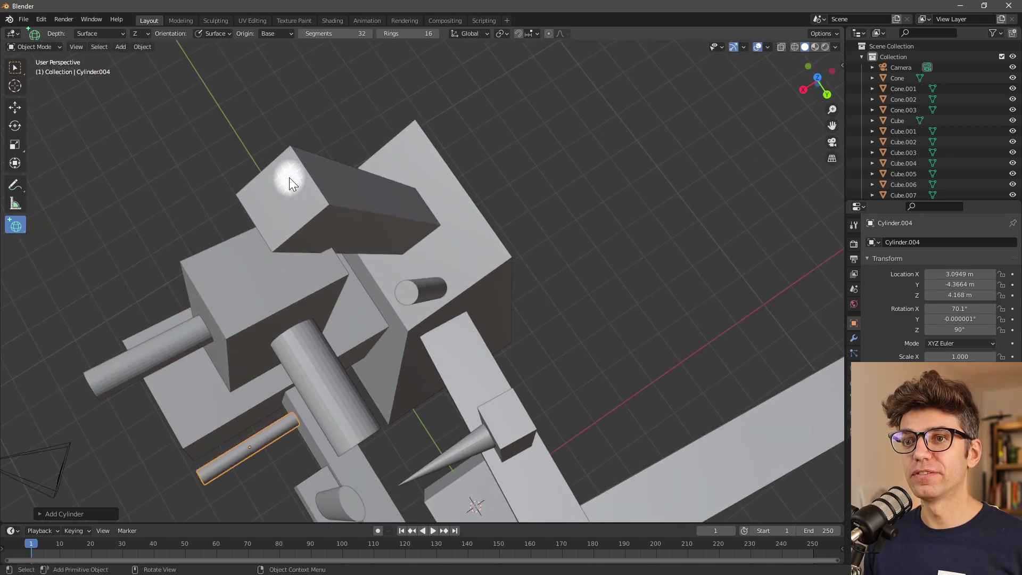
left_click_drag(289, 177, 290, 220)
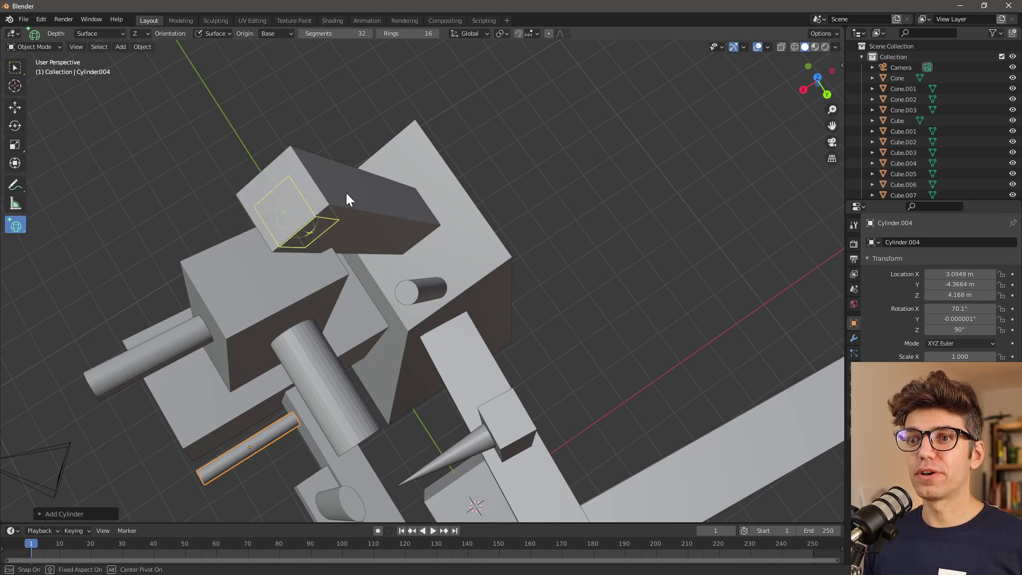
left_click(214, 192)
middle_click_drag(214, 193, 306, 241)
- Add two elongated spheres, one on the box top and one on the slanted box
left_click_drag(310, 240, 336, 289)
left_click(417, 198)
middle_click_drag(417, 198, 357, 278)
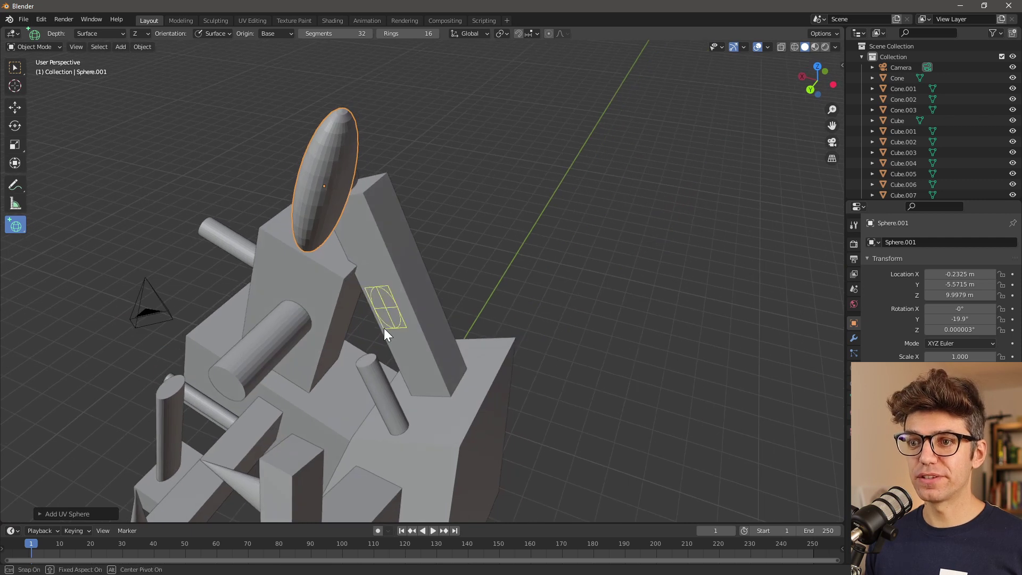
left_click_drag(384, 328, 299, 404)
left_click(273, 418)
middle_click_drag(274, 418, 302, 313)
- Zoom out, pan left, and switch the primitive flyout back to Add Cube
scroll(302, 313, "down", 3)
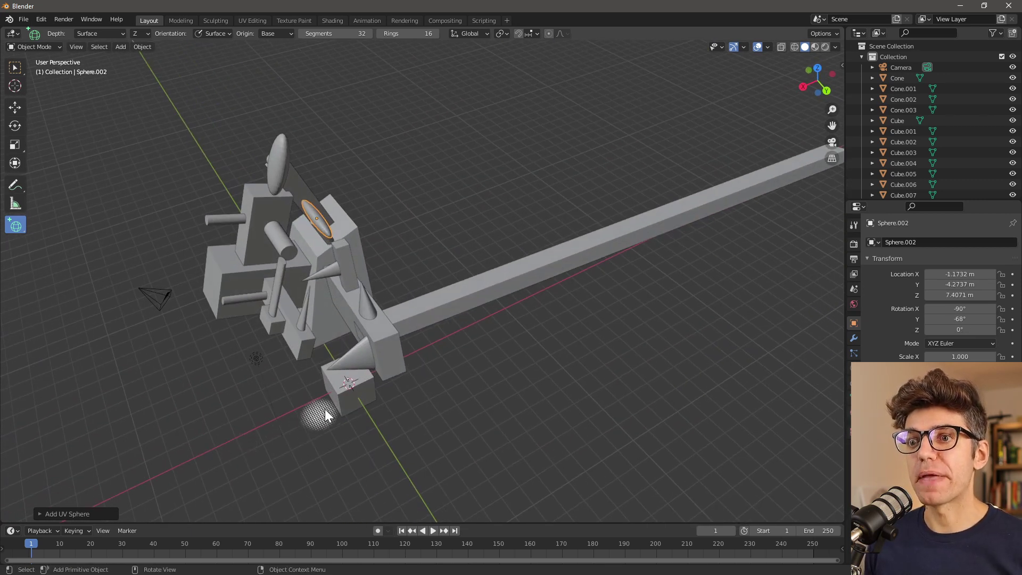
scroll(433, 398, "down", 2)
middle_click_drag(433, 398, 345, 379, "shift")
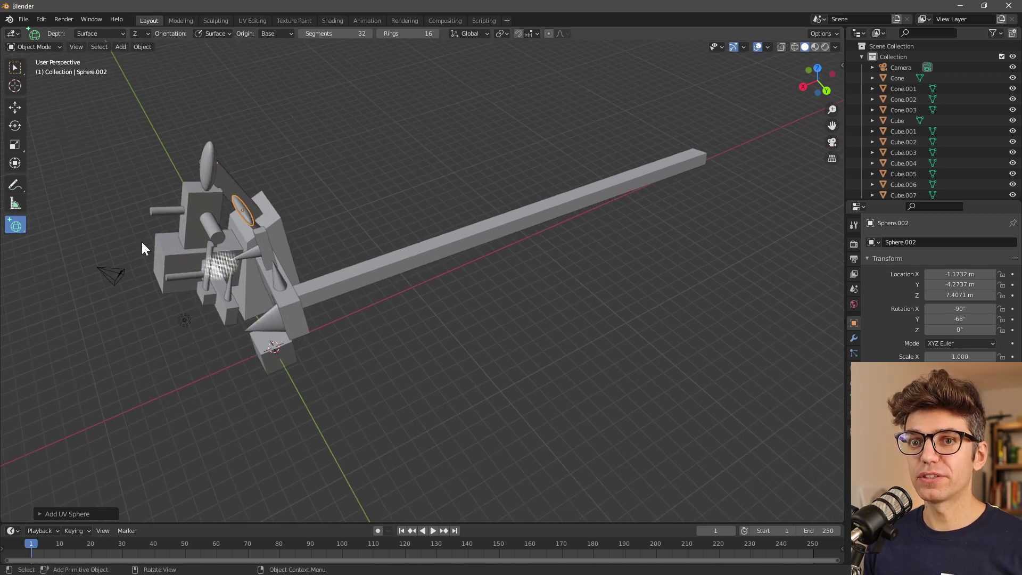
left_click(13, 226)
left_click(61, 228)
- Draw a large box, Cube.010, on the empty grid
scroll(417, 318, "down", 3)
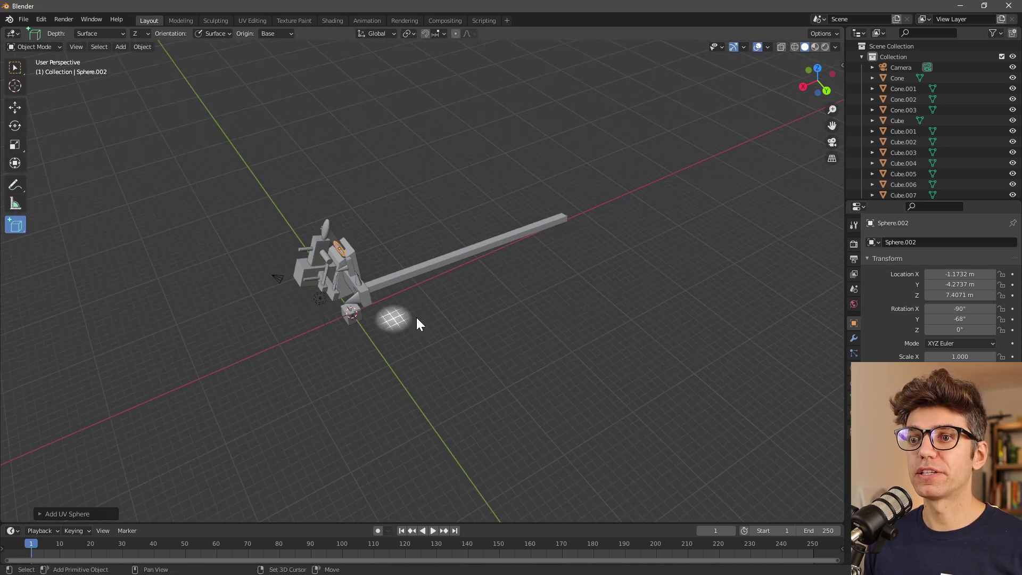
middle_click_drag(416, 317, 366, 237, "shift")
left_click_drag(366, 237, 352, 469)
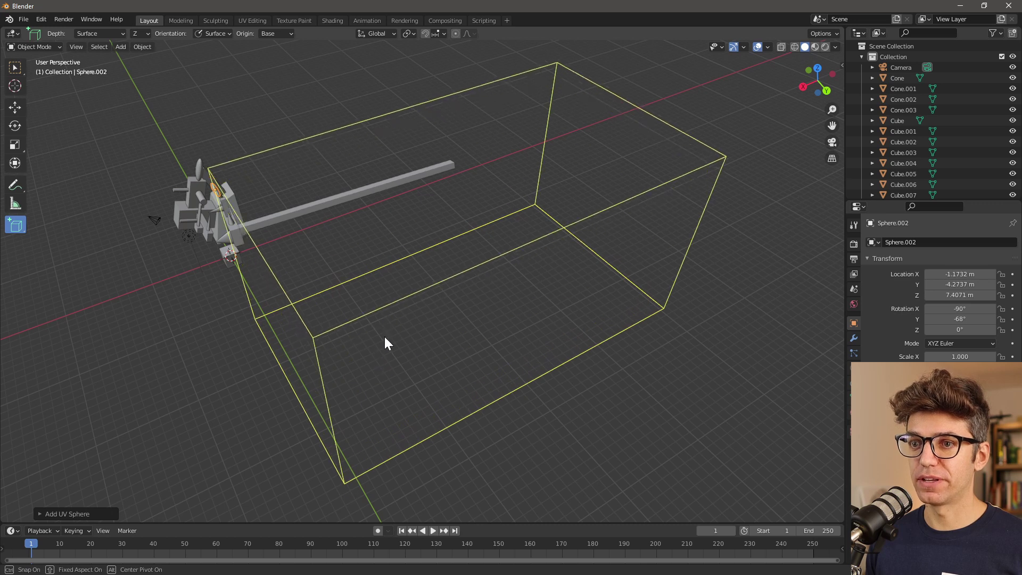
left_click(384, 337)
scroll(419, 314, "down", 3)
scroll(419, 315, "up", 3)
middle_click_drag(420, 314, 249, 283, "shift")
- Add two shallow panels, Cube.011 and Cube.012, on its front face and enter Edit Mode
left_click_drag(121, 237, 169, 291)
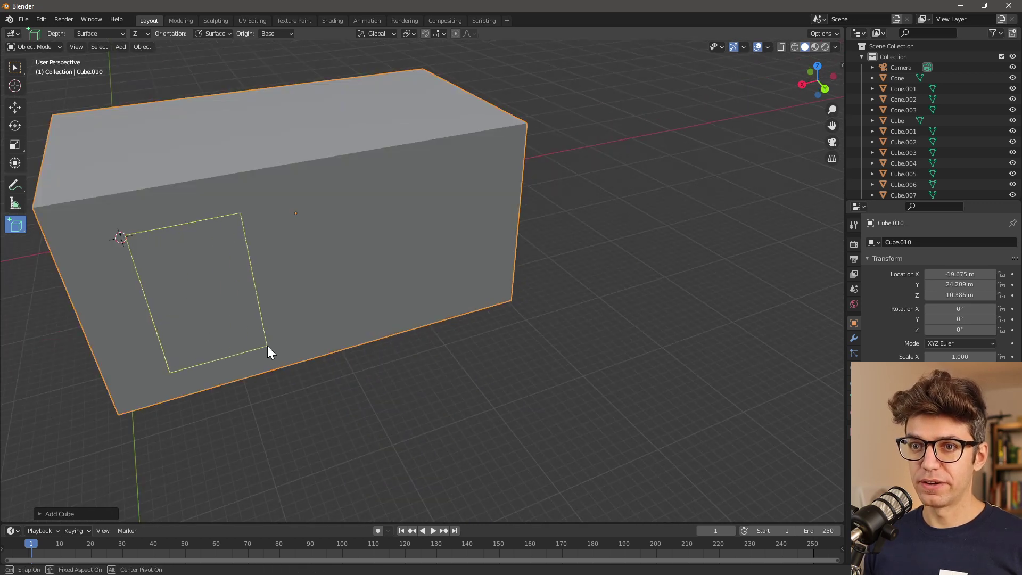
left_click_drag(267, 346, 264, 339)
left_click(319, 305)
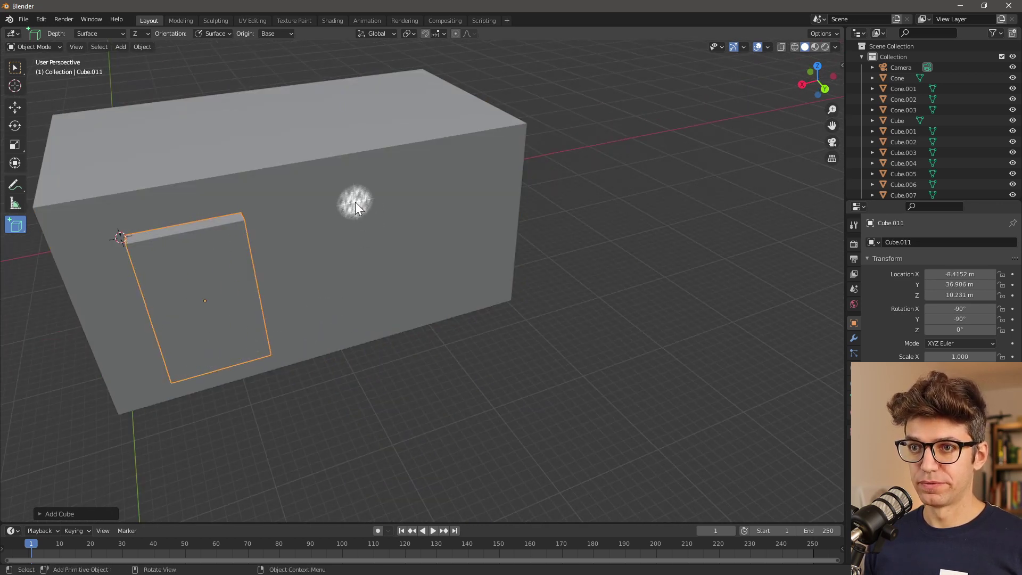
left_click_drag(356, 202, 468, 299)
left_click(463, 293)
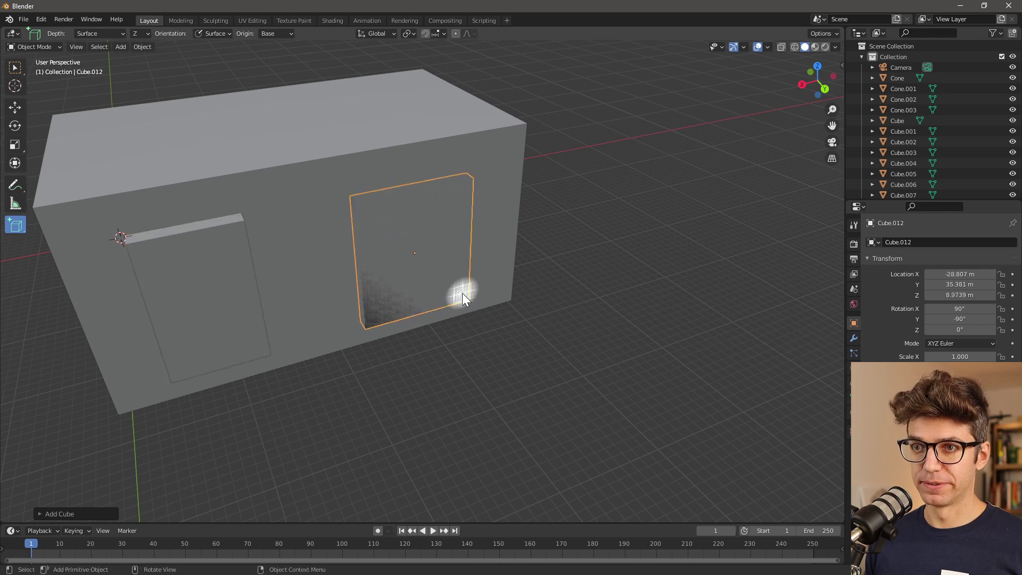
middle_click_drag(462, 293, 46, 95)
left_click(24, 48)
left_click(33, 70)
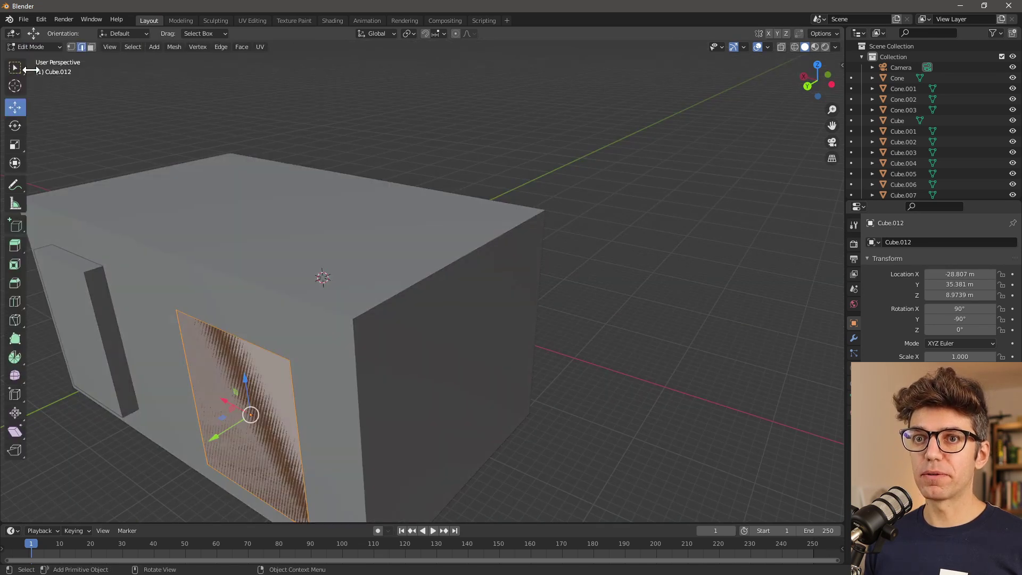
- Undo the last panel, then slant the big box by sliding one top edge in Edit Mode
key("ctrl+z")
key("ctrl+z")
key("Tab")
left_click(422, 287)
left_click_drag(431, 242, 360, 216)
scroll(260, 311, "down", 2)
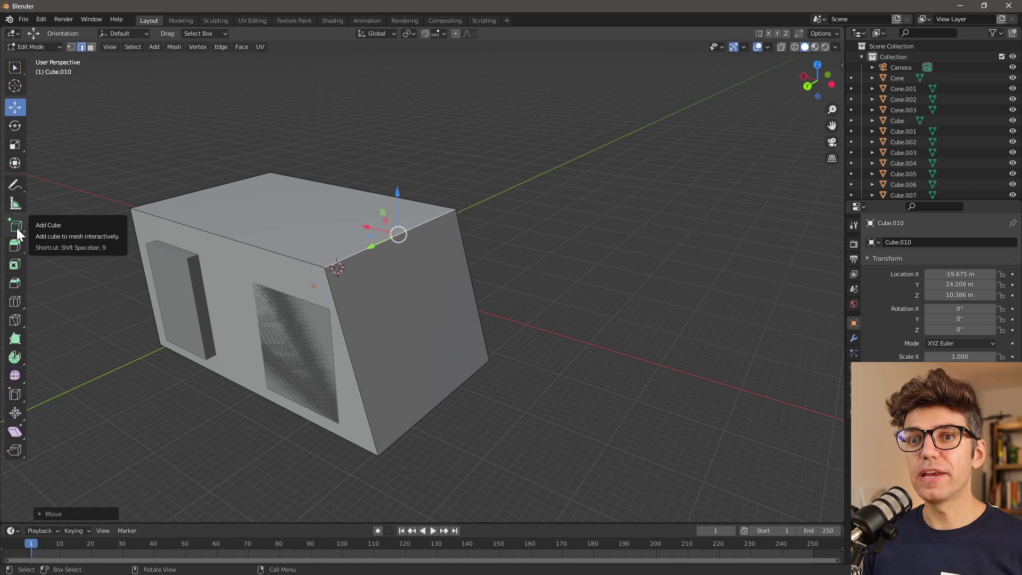
- Add boxes onto the slanted face and across the house's top
left_click(17, 228)
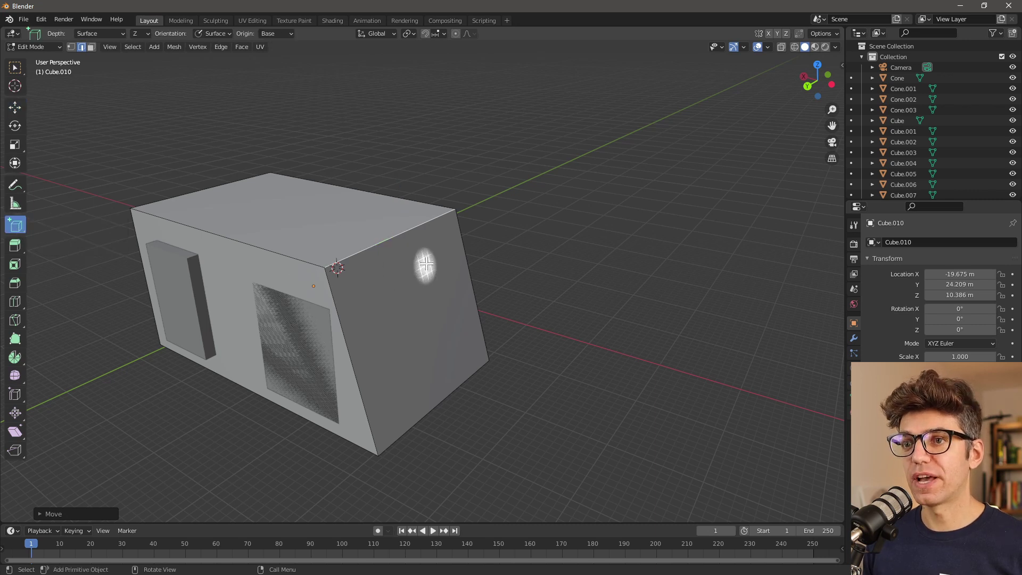
left_click_drag(438, 237, 389, 434)
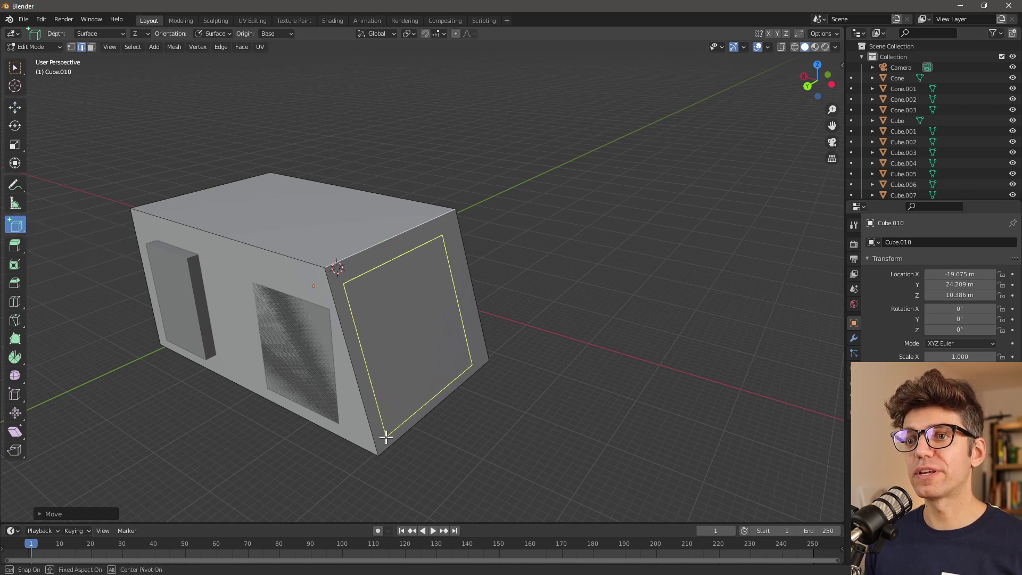
left_click(415, 442)
scroll(406, 254, "up", 6)
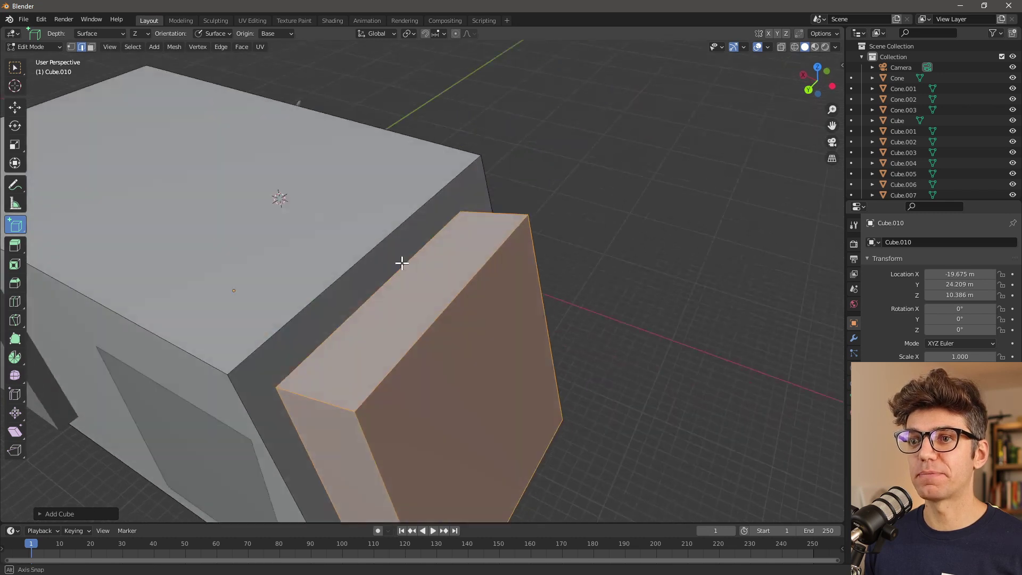
left_click_drag(482, 256, 189, 373)
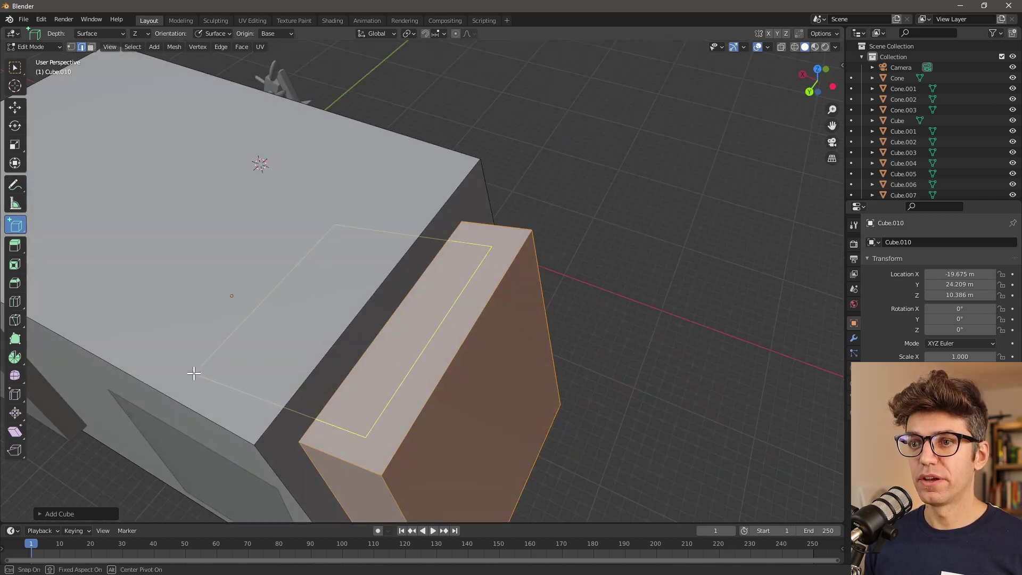
left_click(157, 314)
- Add a low box at the house's front bottom
scroll(292, 330, "down", 4)
mouse_move(291, 330)
middle_mouse_down()
mouse_move(269, 282)
mouse_move(300, 318)
middle_mouse_up()
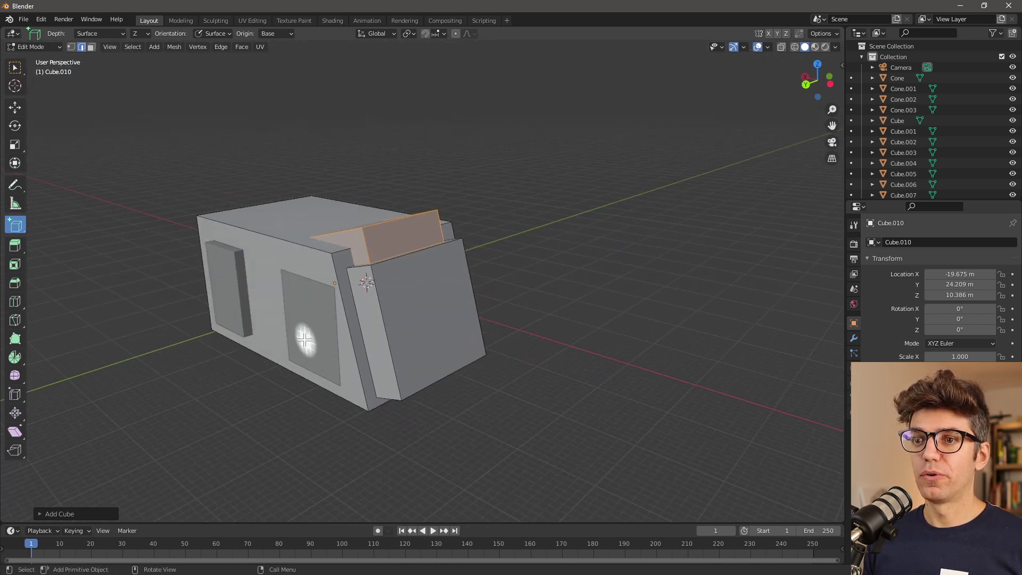
middle_click_drag(308, 337, 330, 298)
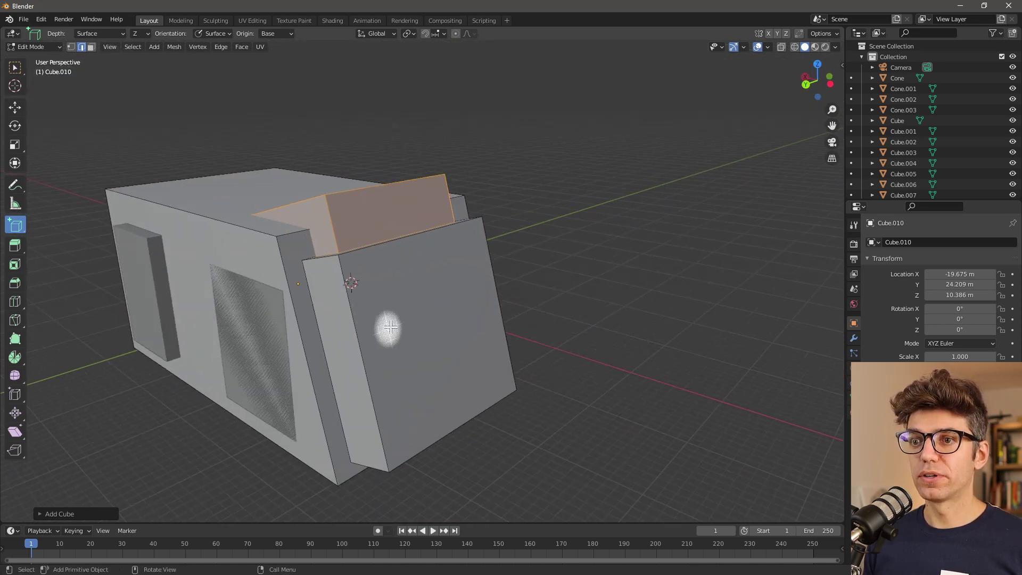
middle_click_drag(361, 389, 386, 363)
scroll(426, 383, "up", 3)
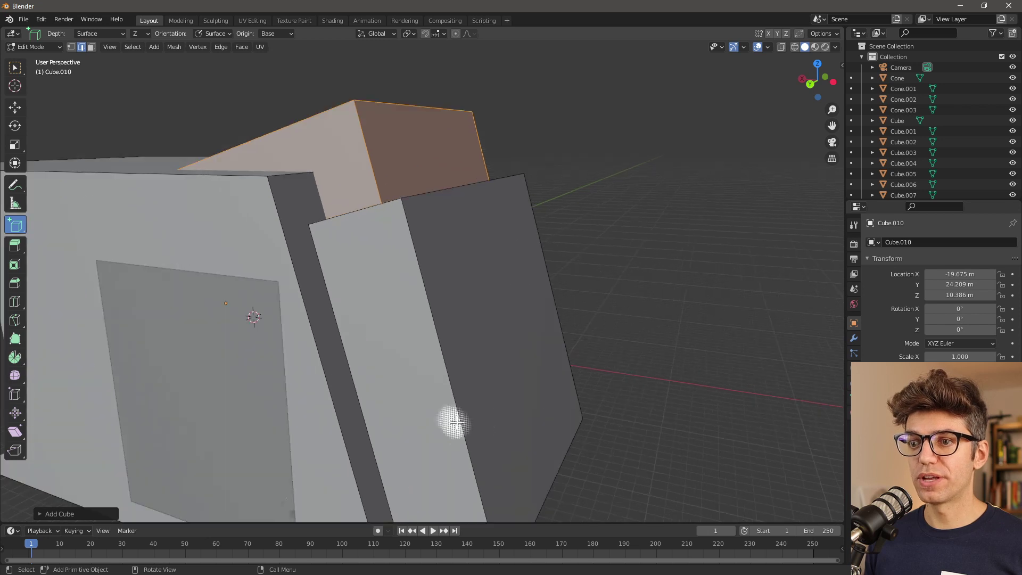
scroll(509, 395, "down", 3)
left_click_drag(354, 463, 447, 337)
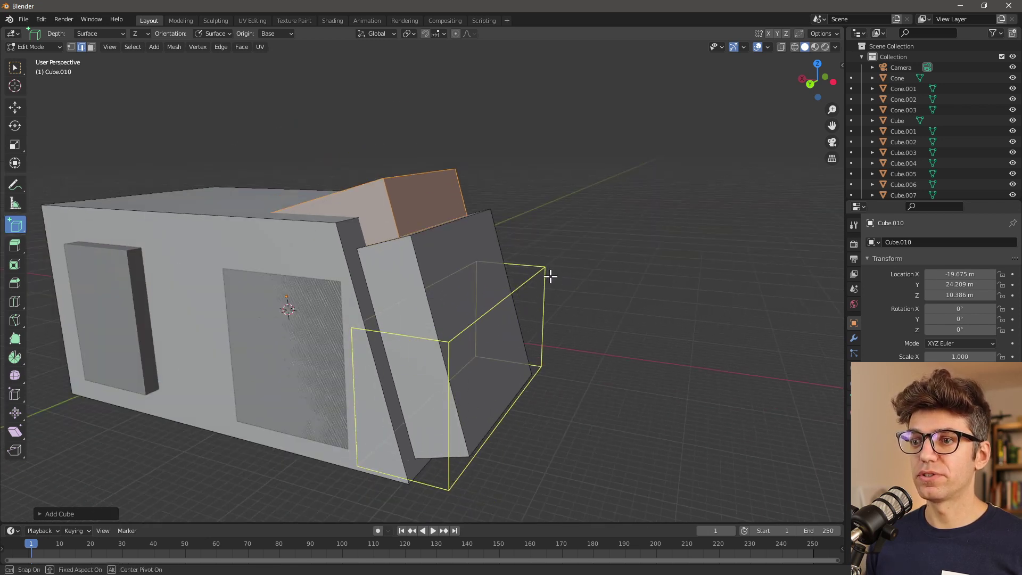
left_click(536, 294)
- Move the front box's outer face along Y, then return to Object Mode
middle_click_drag(412, 355, 370, 359)
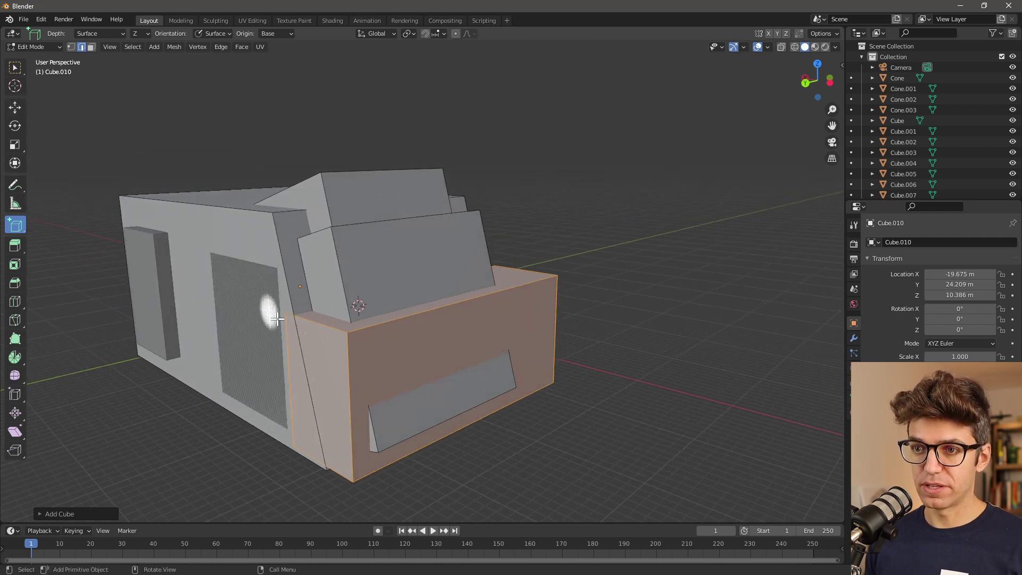
left_click(15, 108)
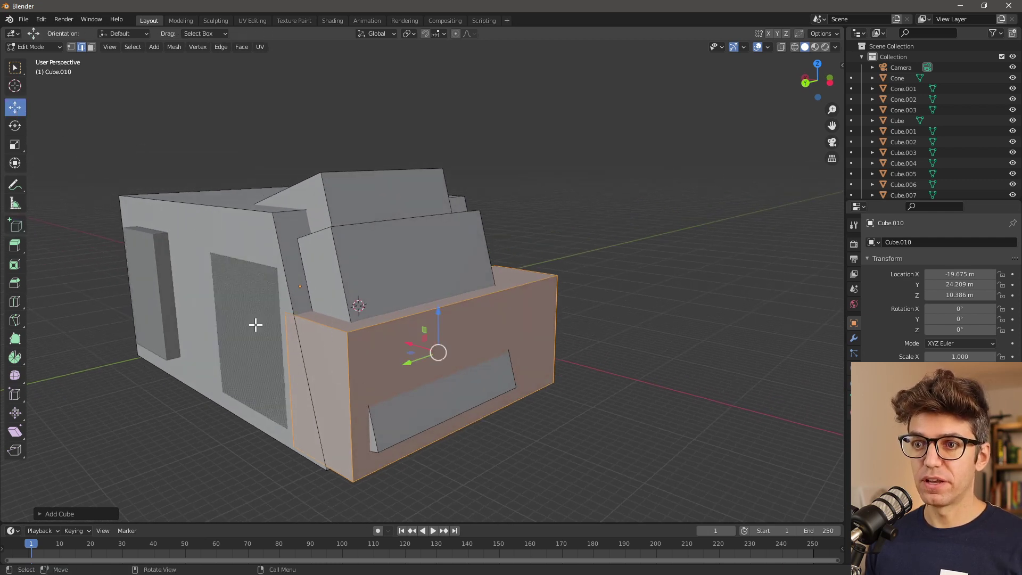
left_click(347, 373)
key("3")
left_click(303, 427)
left_click_drag(276, 407, 259, 417)
middle_click_drag(400, 350, 191, 347)
key("Tab")
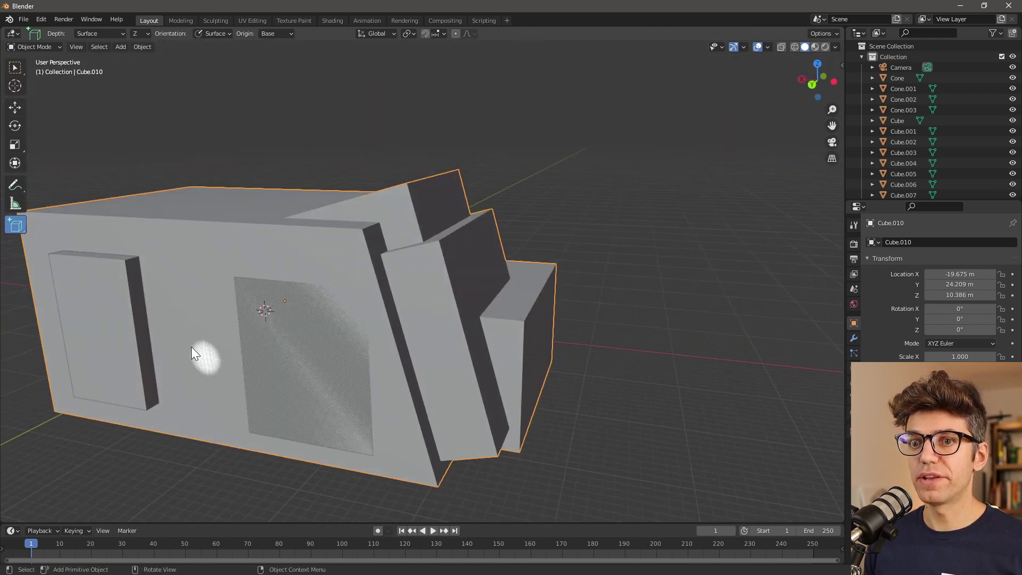
- Orbit around the house massing over to the tapered block on the grid
middle_click_drag(215, 299, 197, 303)
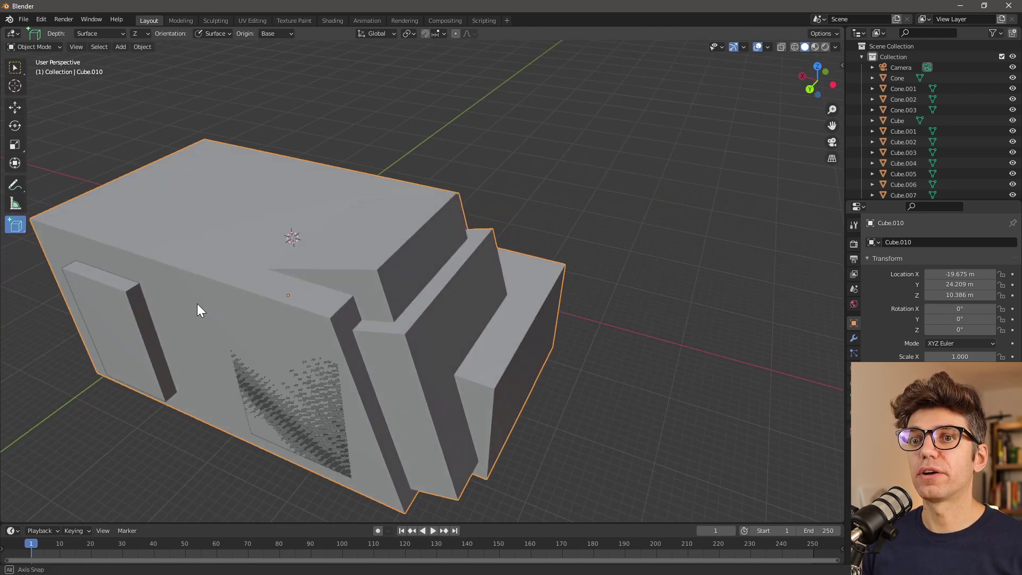
mouse_move(306, 286)
middle_mouse_down()
mouse_move(273, 329)
mouse_move(313, 287)
middle_mouse_up()
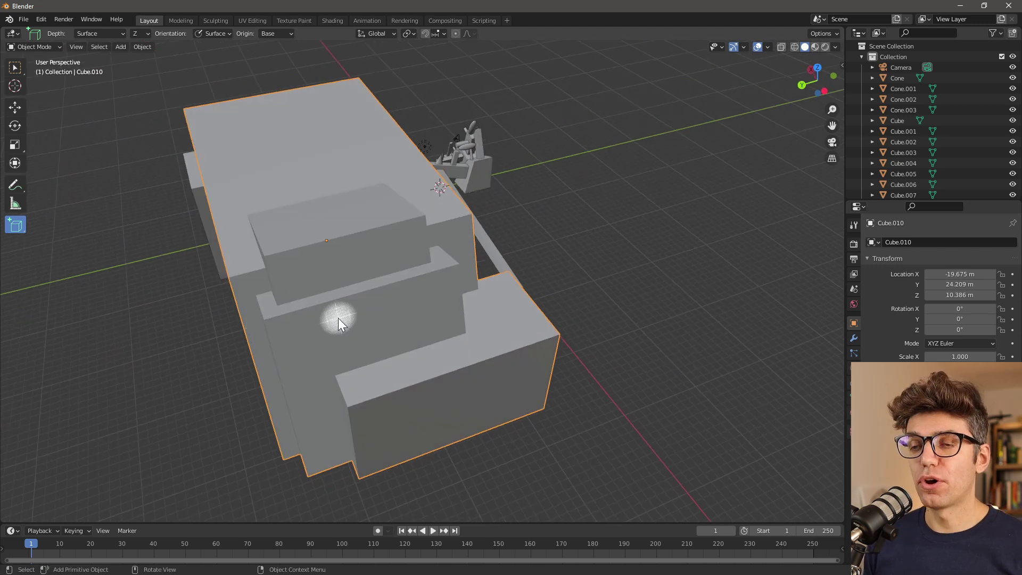
middle_click_drag(273, 362, 319, 302)
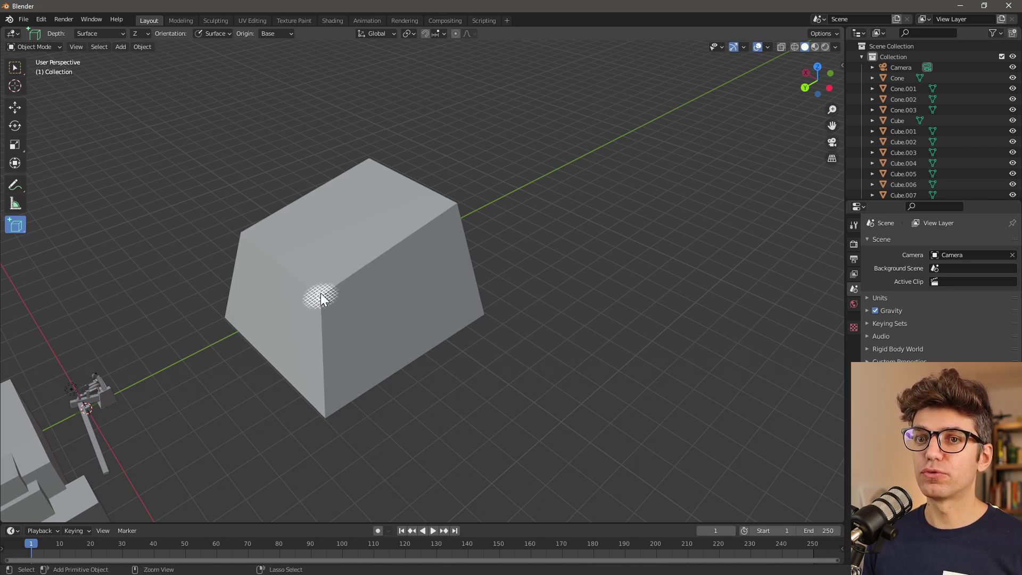
- Add tilted boxes on the tapered block's corner and on its side face
left_click_drag(321, 297, 264, 212)
left_click(237, 151)
middle_click_drag(237, 152, 287, 471)
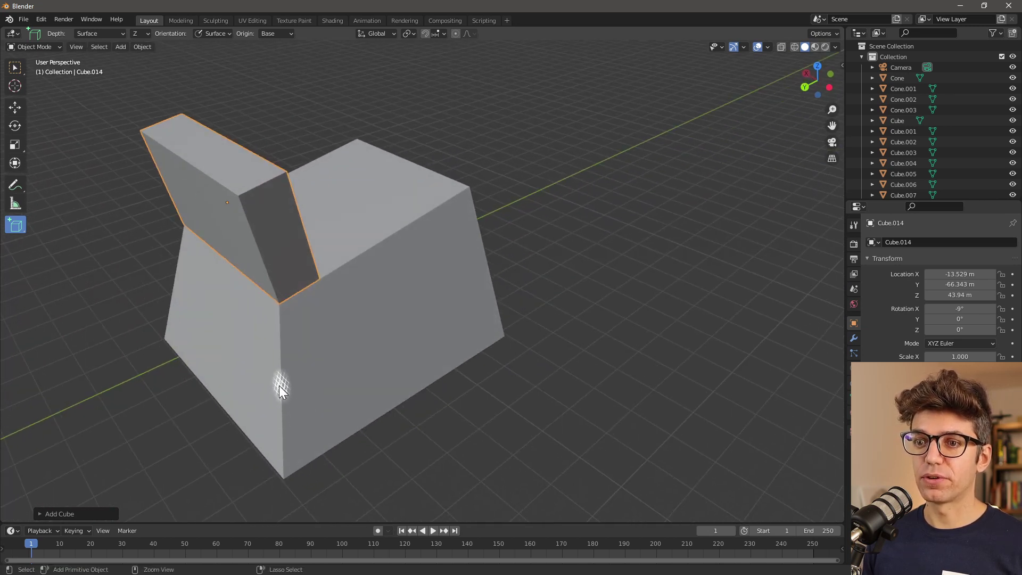
left_click_drag(279, 386, 164, 263)
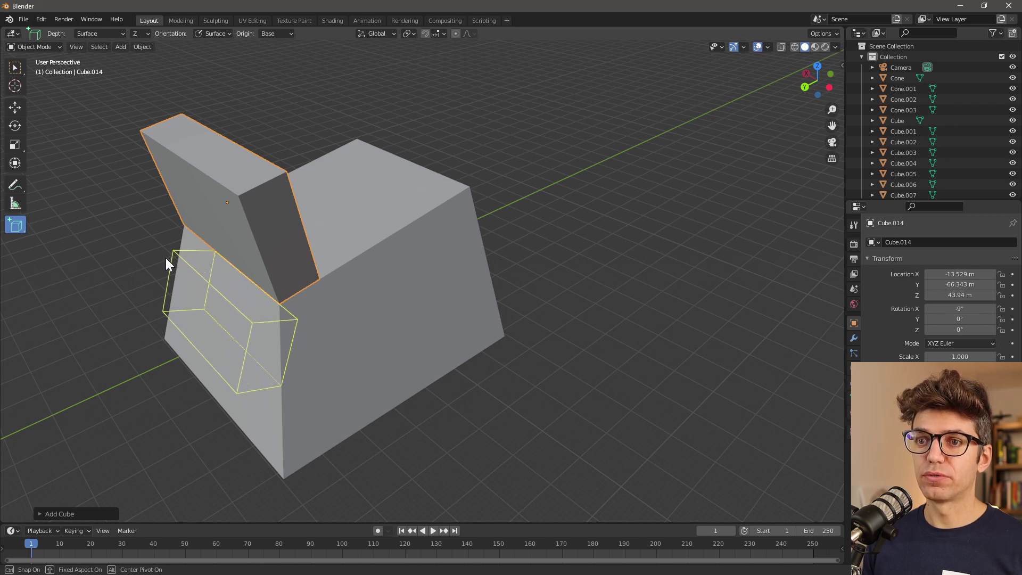
left_click(114, 269)
- Add a third box, Cube.016, jutting out from the large block's face
middle_click_drag(242, 274, 340, 274)
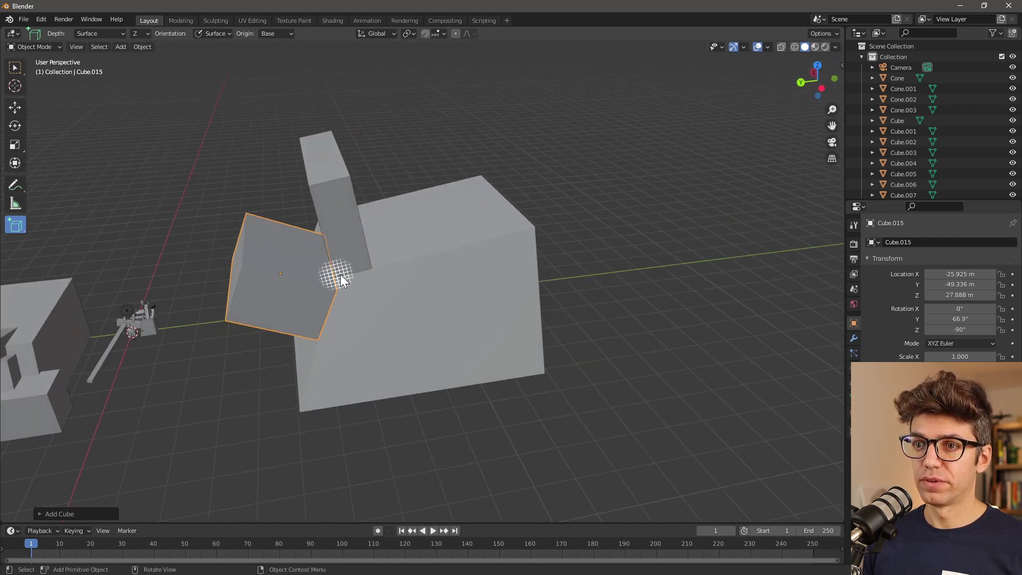
middle_click_drag(338, 187, 326, 210)
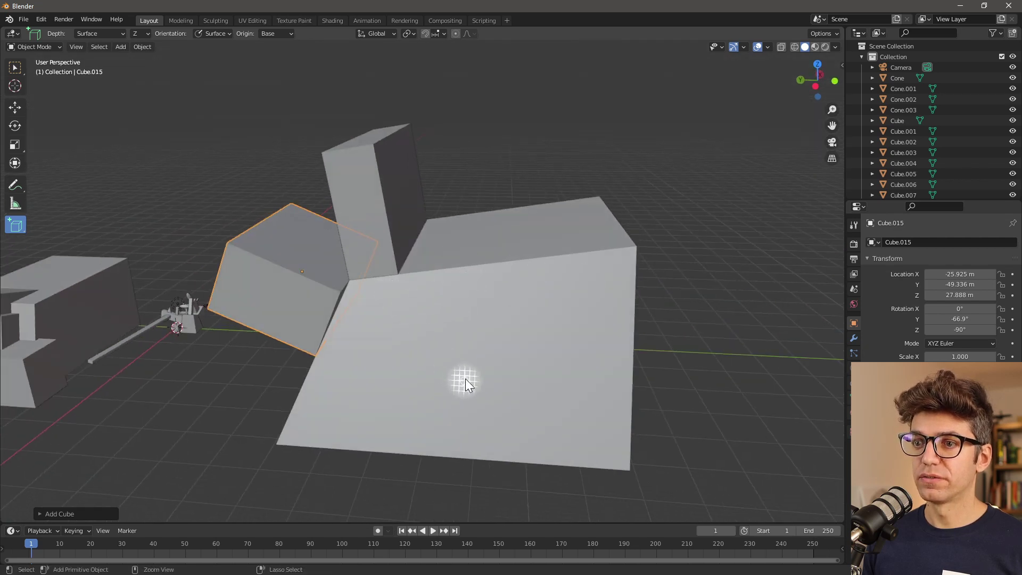
left_click_drag(484, 266, 576, 401)
left_click_drag(581, 437, 586, 456)
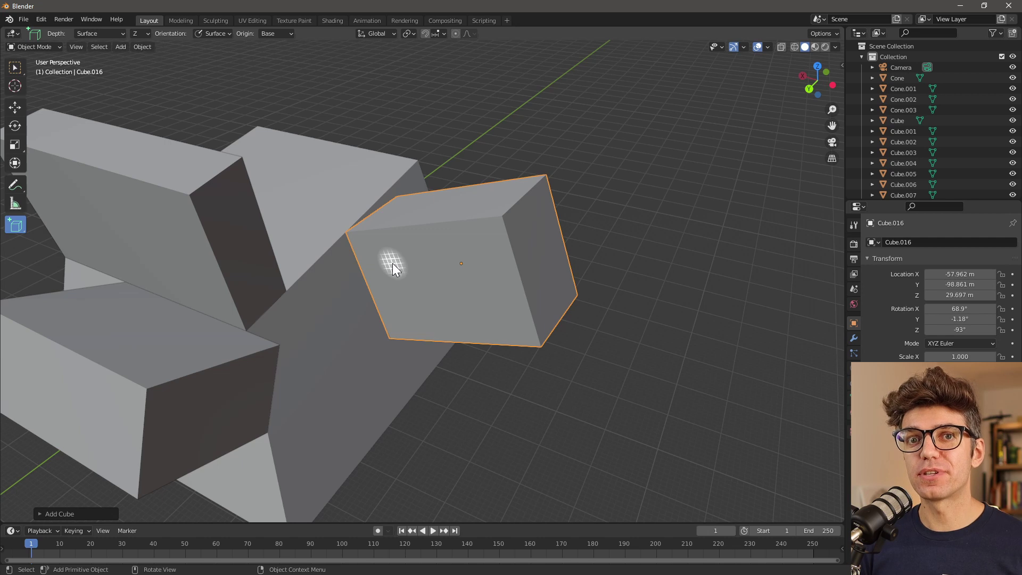
- In Edit Mode, select one face of Cube.016 and pull it outward with Extrude Manifold
key("Tab")
left_click(23, 247)
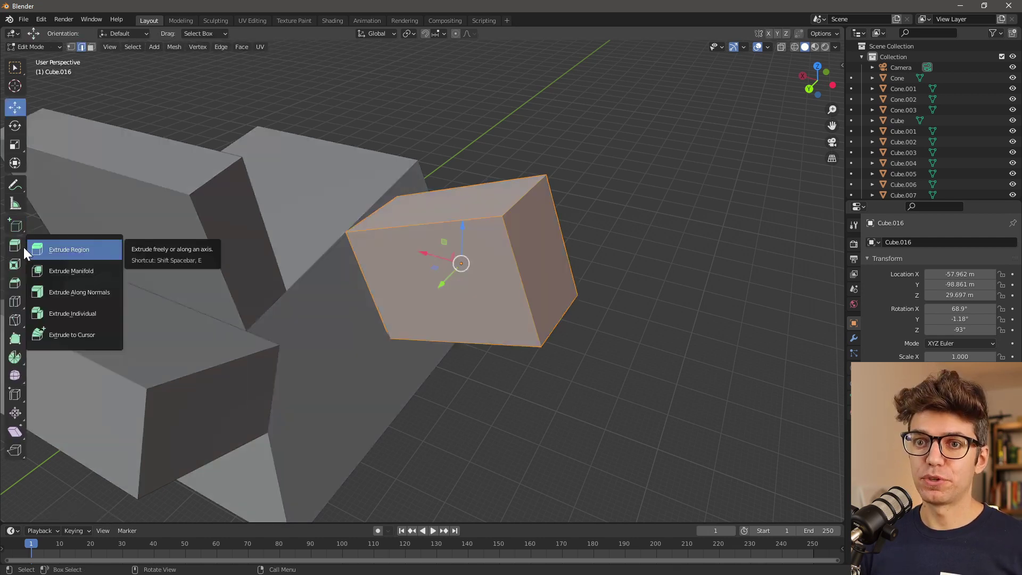
left_click(69, 271)
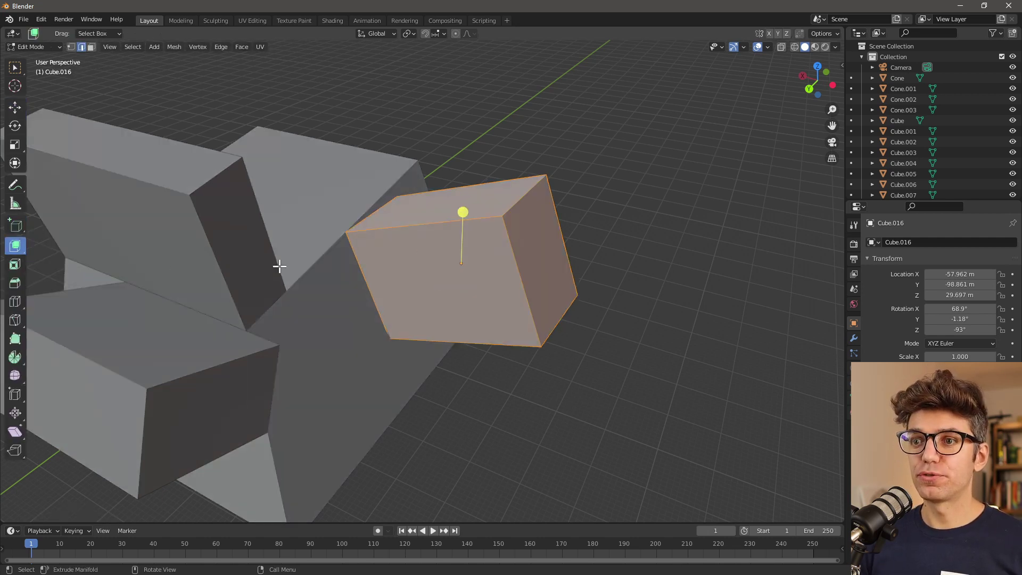
key("3")
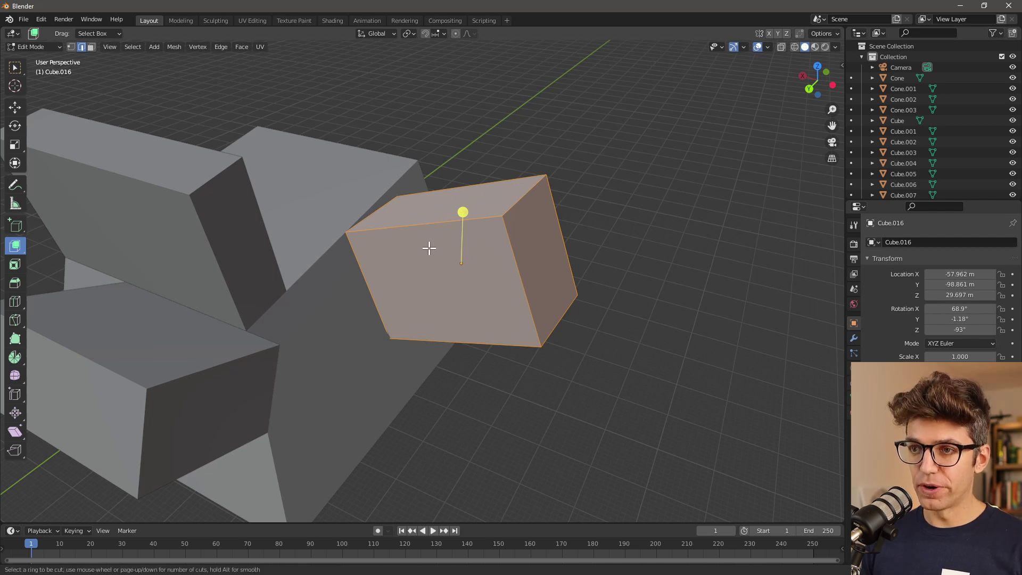
left_click(434, 229)
middle_click_drag(433, 228, 448, 314)
left_click_drag(443, 315, 493, 296)
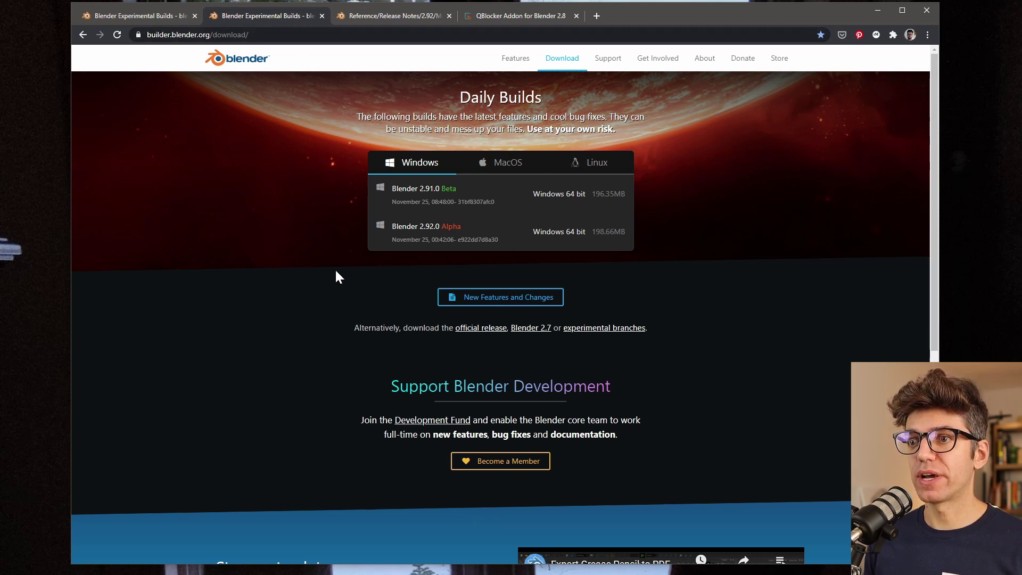
- Navigate from New Features and Changes to the Modeling section of the Blender release notes
left_click(487, 303)
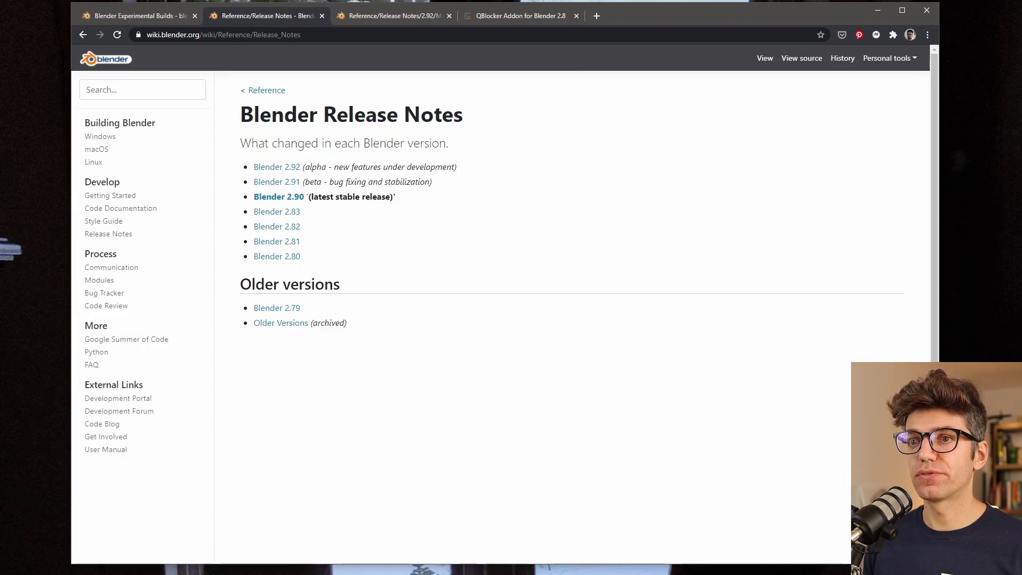
left_click(276, 169)
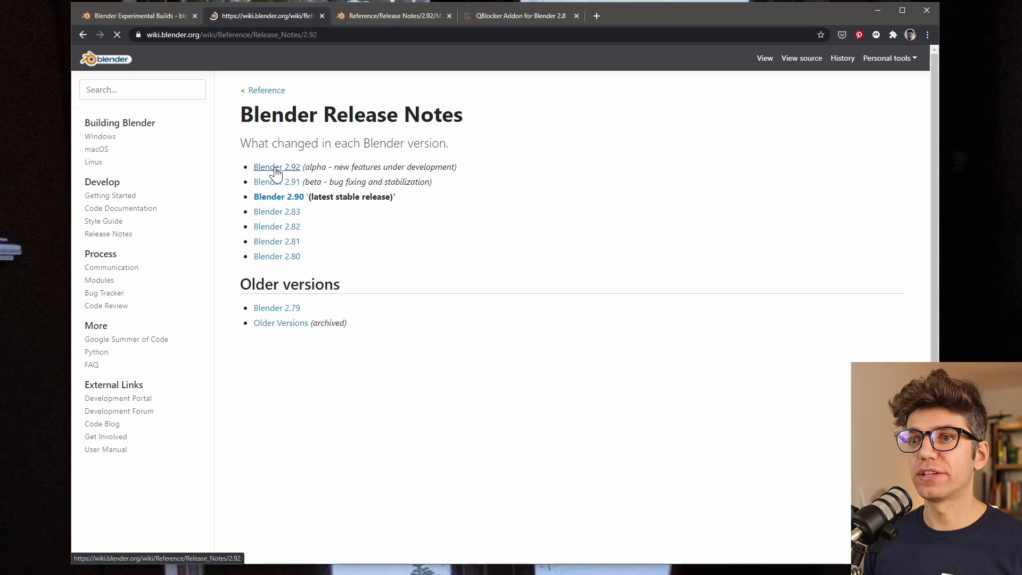
left_click(286, 197)
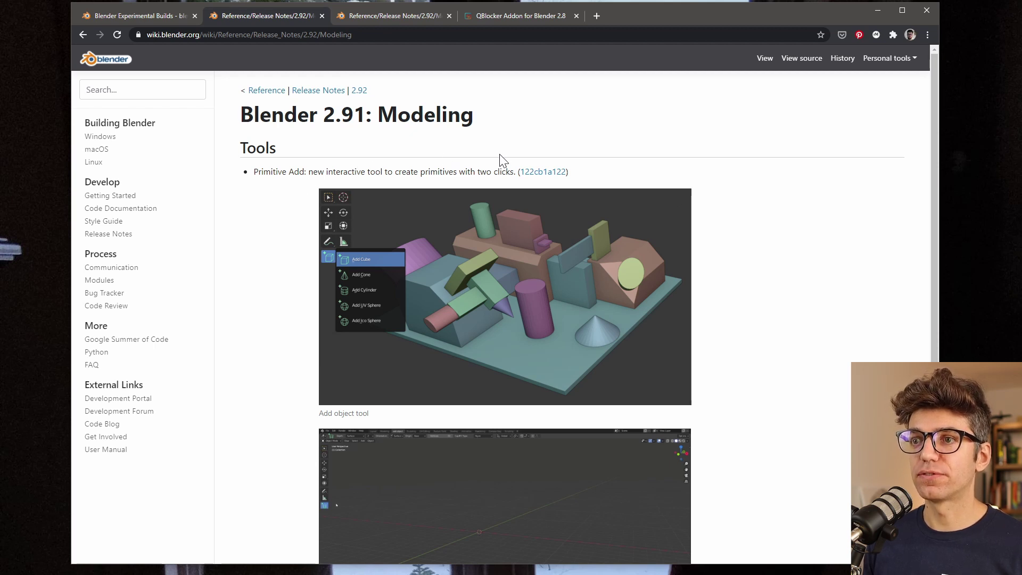
- Open the 122cb1a122 commit page behind the Primitive Add tool
scroll(548, 286, "down", 2)
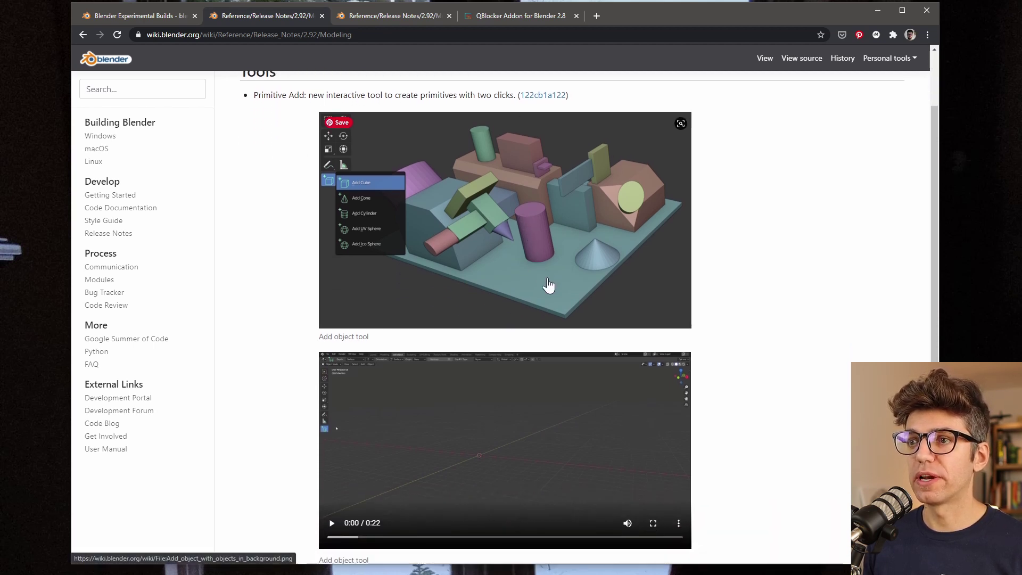
scroll(557, 282, "down", 3)
scroll(509, 315, "up", 5)
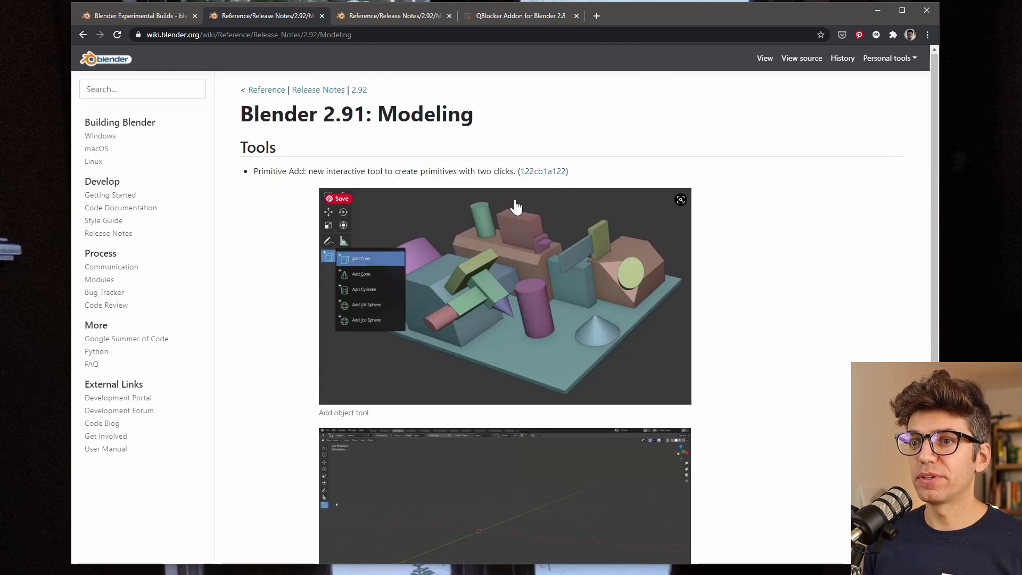
left_click(542, 175)
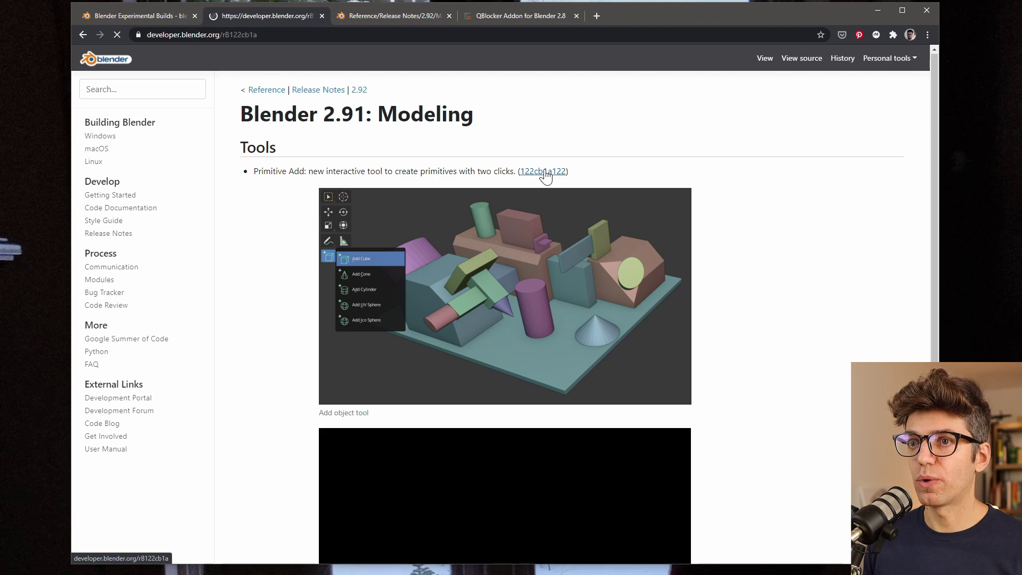
scroll(579, 251, "down", 3)
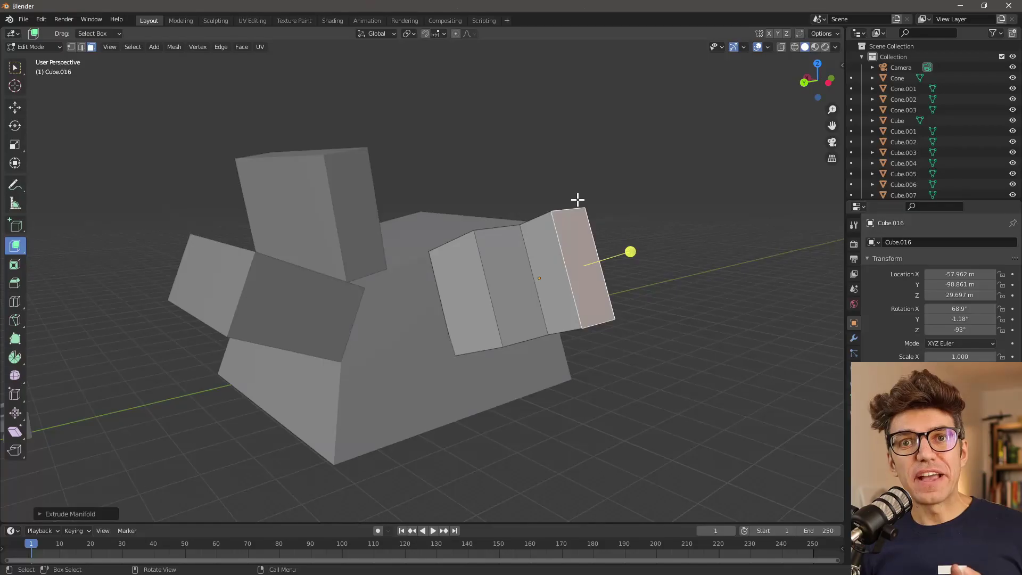